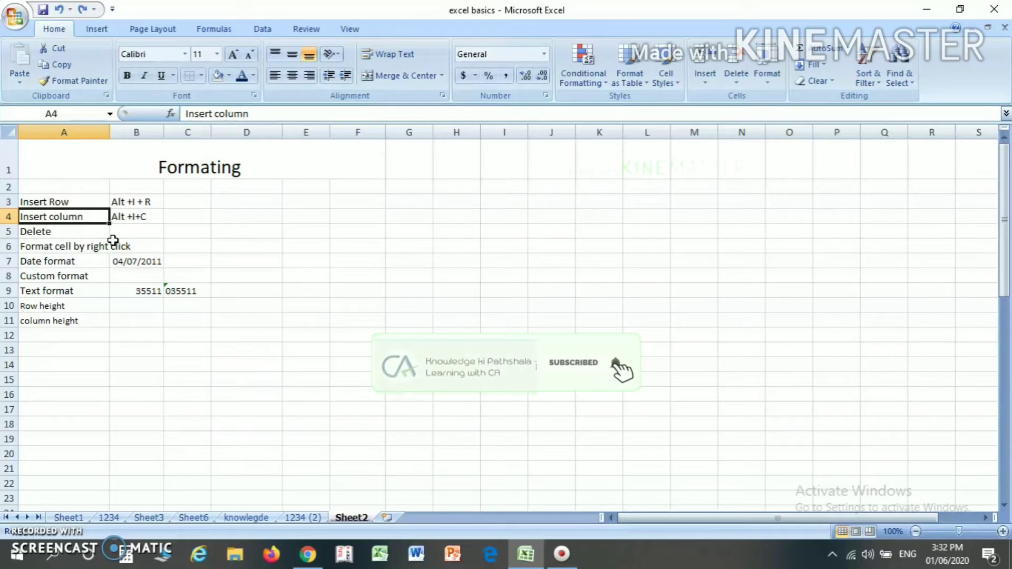
Review the Formating heading and the Insert Row, Insert column and Delete entries, including the row shortcut in B3
{"action": "key", "text": "Up"}
{"action": "key", "text": "Up"}
{"action": "key", "text": "Up"}
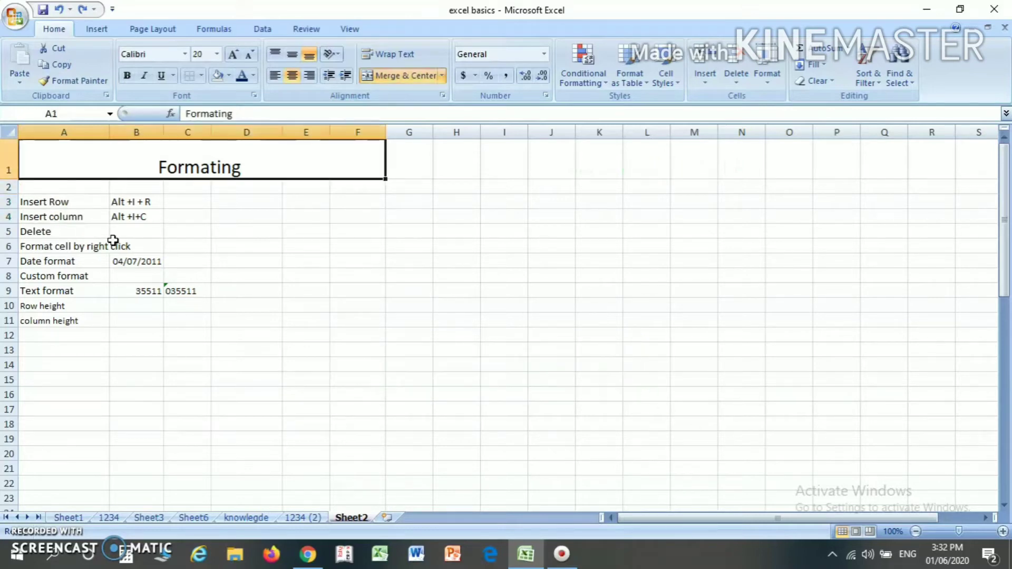
{"action": "key", "text": "Down"}
{"action": "key", "text": "Down"}
{"action": "key", "text": "Right"}
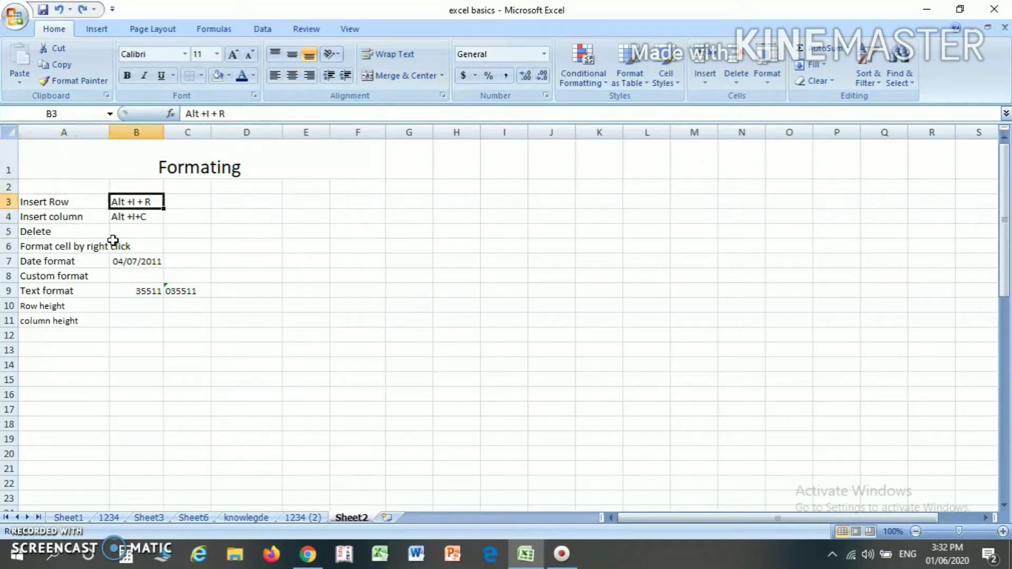
{"action": "key", "text": "Left"}
{"action": "key", "text": "Down"}
{"action": "key", "text": "Down"}
{"action": "key", "text": "Down"}
{"action": "key", "text": "Up"}
{"action": "key", "text": "Up"}
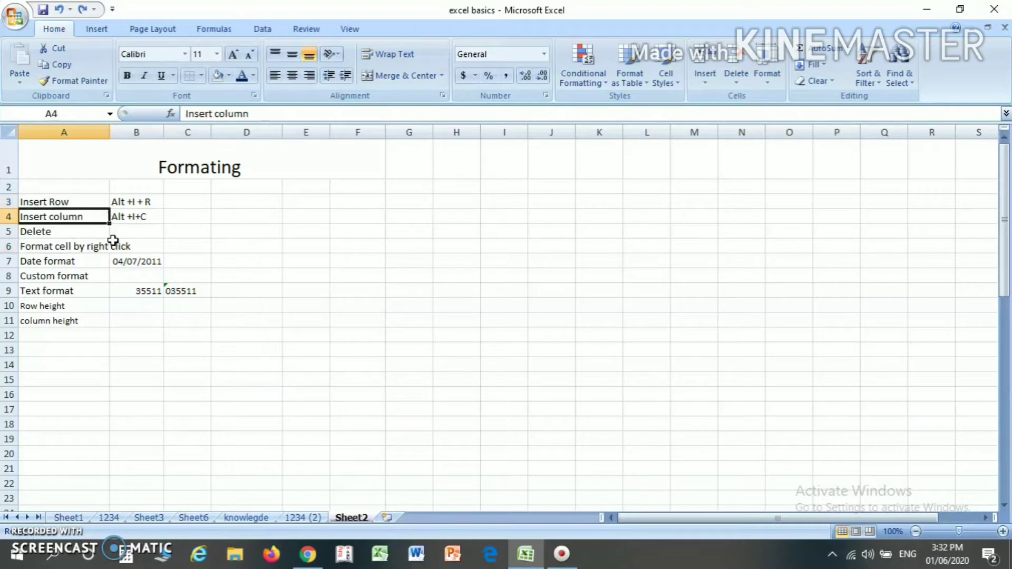
{"action": "key", "text": "Up"}
{"action": "key", "text": "Down"}
{"action": "key", "text": "Down"}
{"action": "key", "text": "Up"}
{"action": "key", "text": "Up"}
{"action": "key", "text": "Down"}
{"action": "key", "text": "Up"}
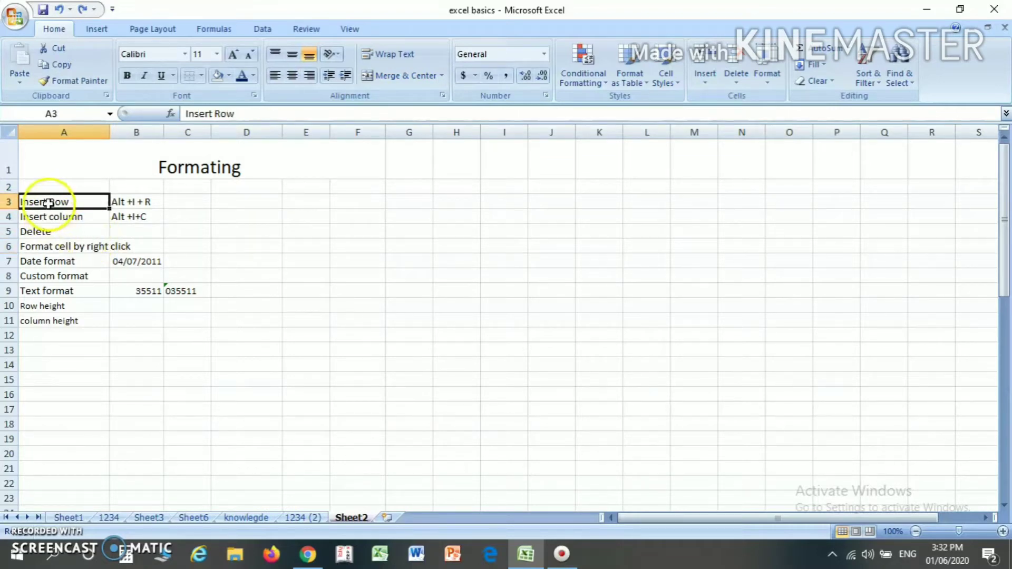
Insert an entire row above the Insert column entry in row 4
{"action": "left_click", "coordinate": [46, 221]}
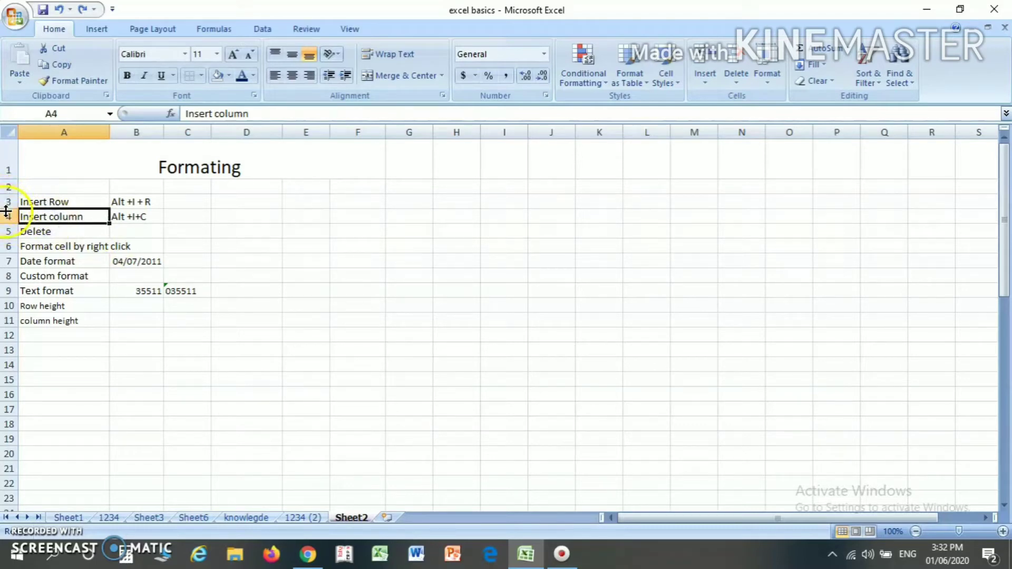
{"action": "right_click", "coordinate": [48, 215]}
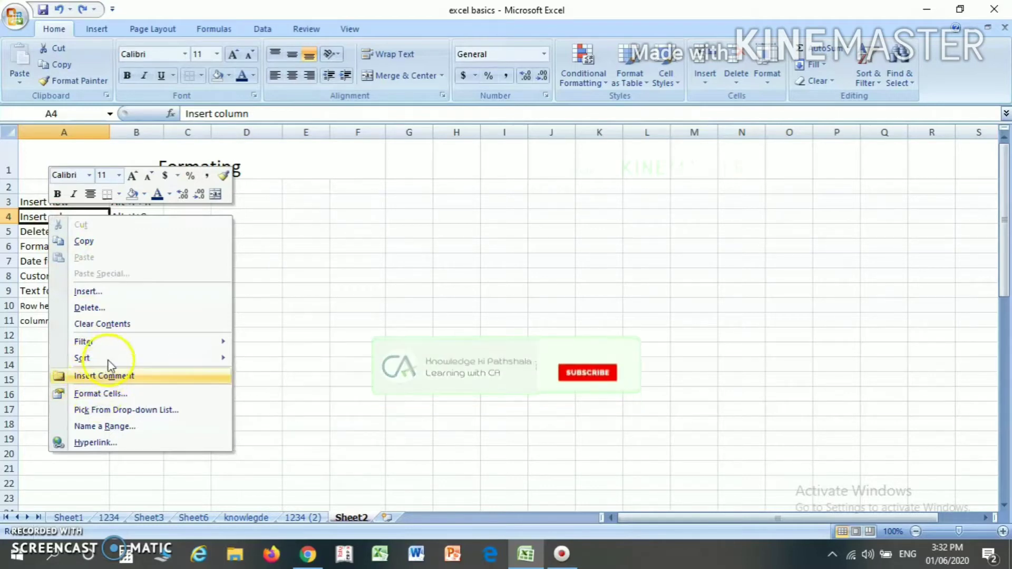
{"action": "left_click", "coordinate": [87, 293]}
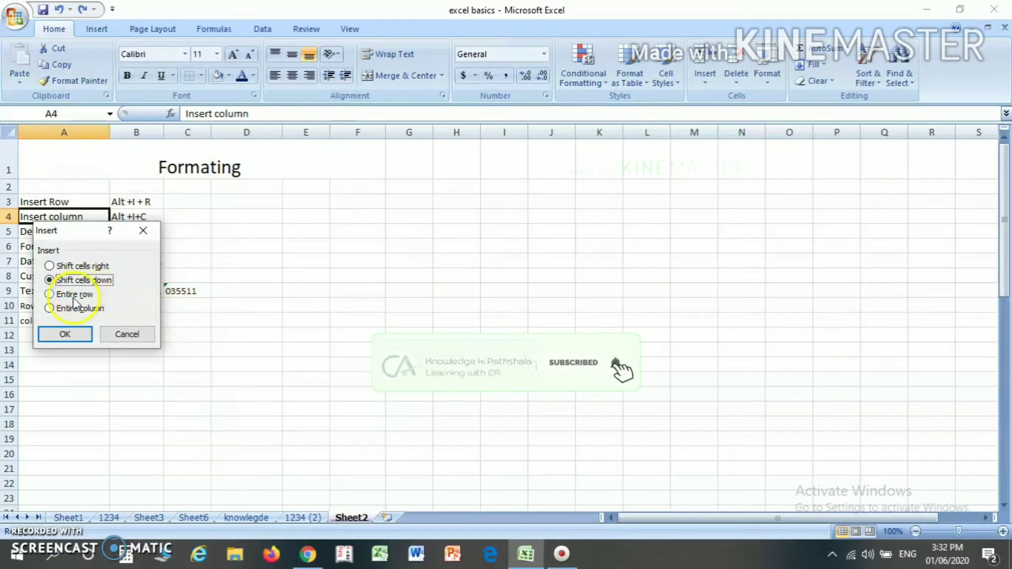
{"action": "left_click", "coordinate": [75, 297]}
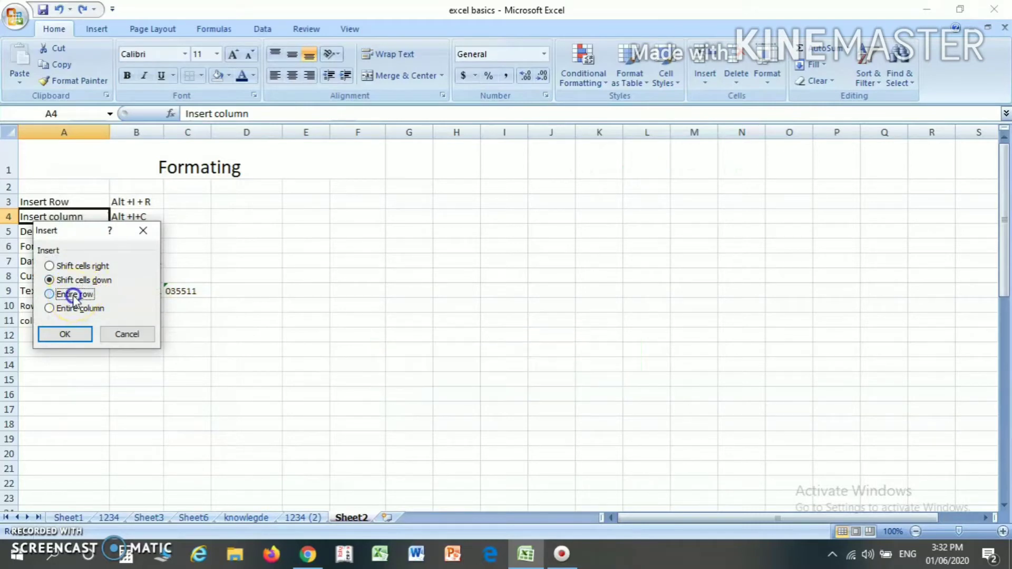
{"action": "left_click", "coordinate": [65, 335]}
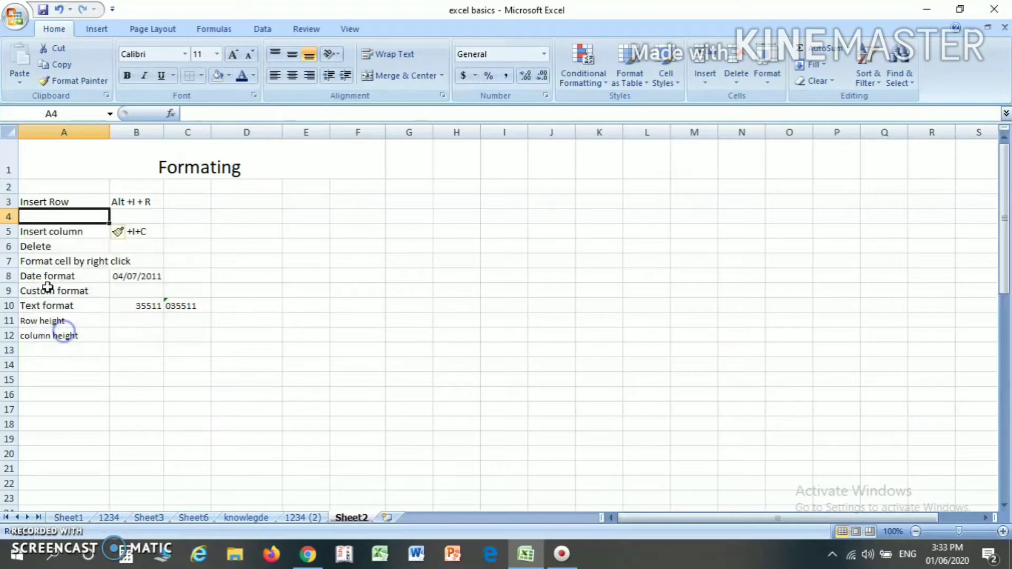
{"action": "left_click", "coordinate": [83, 213]}
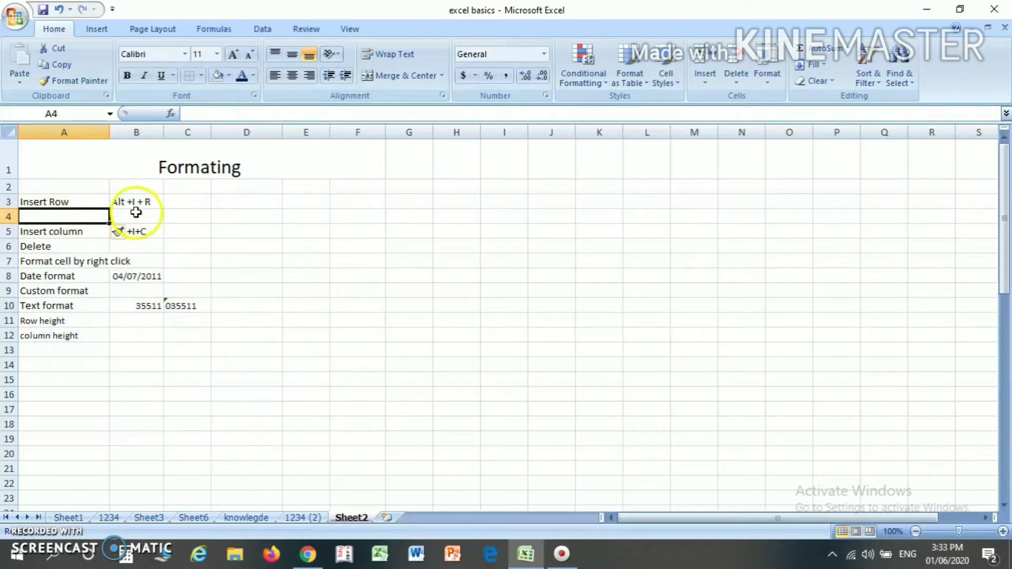
Insert a blank row above the "Format cell by right click" entry in row 7, using the Alt+I+R method noted in B3
{"action": "left_click", "coordinate": [26, 246]}
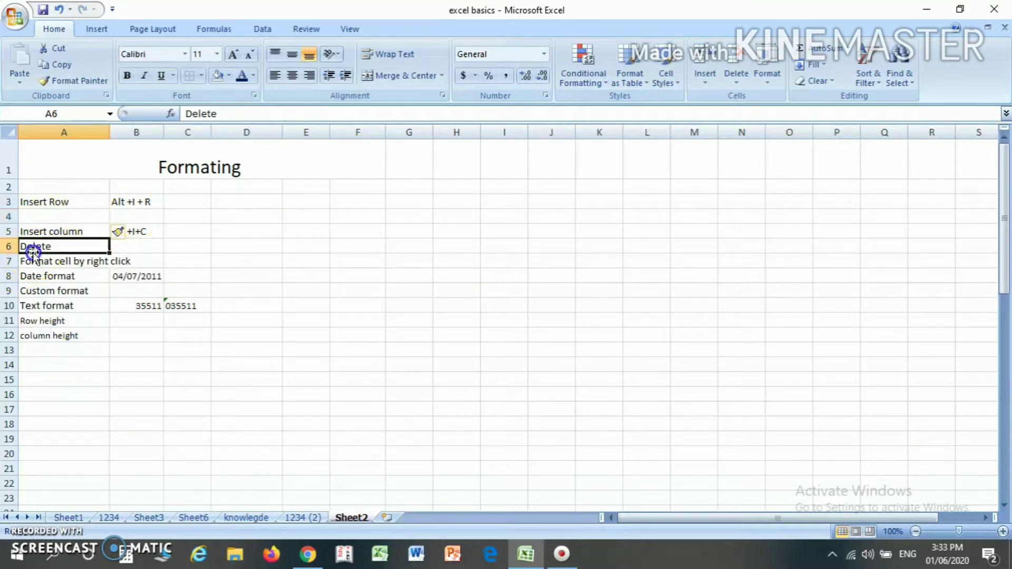
{"action": "left_click", "coordinate": [148, 204]}
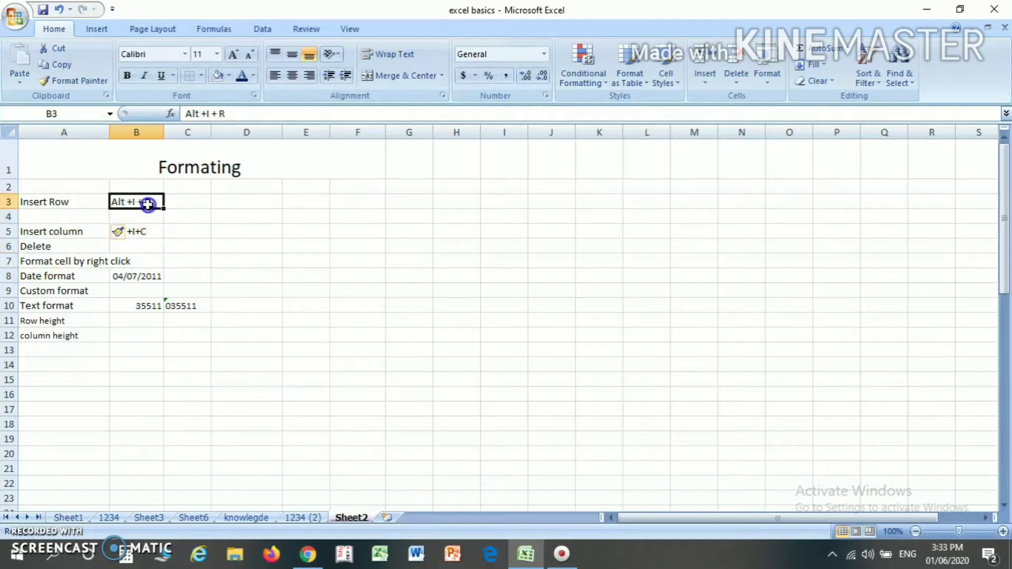
{"action": "left_click", "coordinate": [56, 264]}
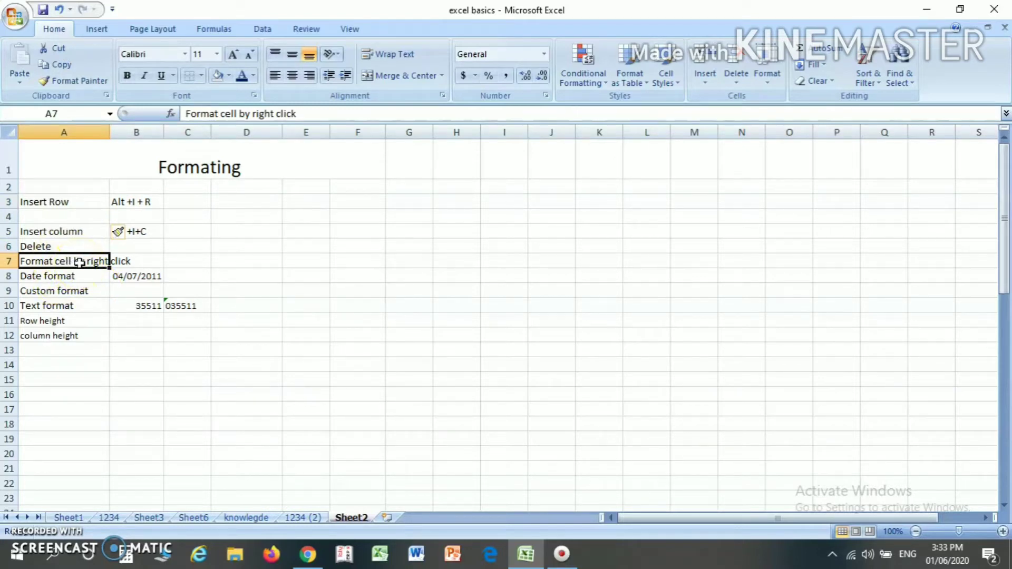
{"action": "key", "text": "alt"}
{"action": "key", "text": "i"}
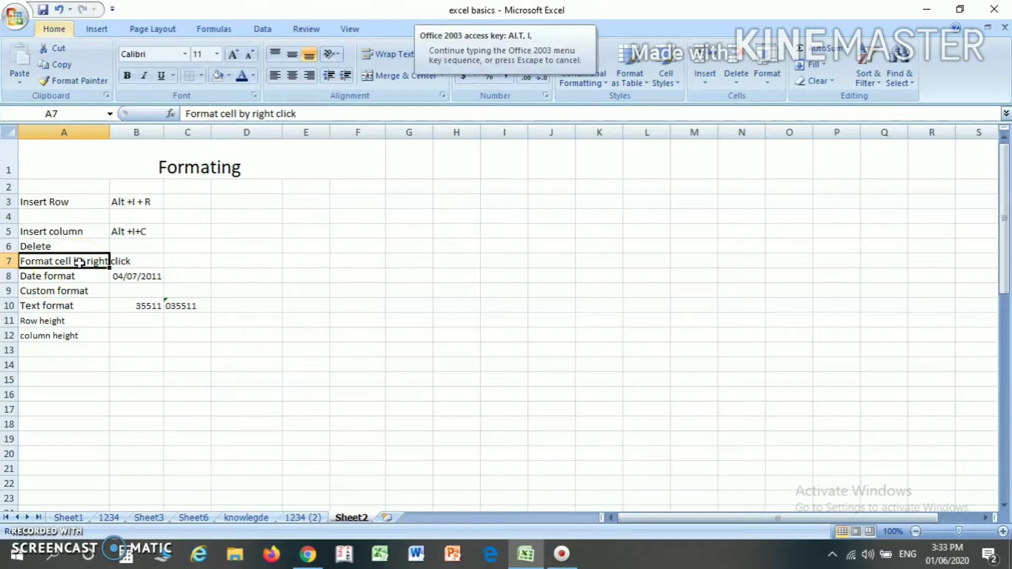
{"action": "key", "text": "r"}
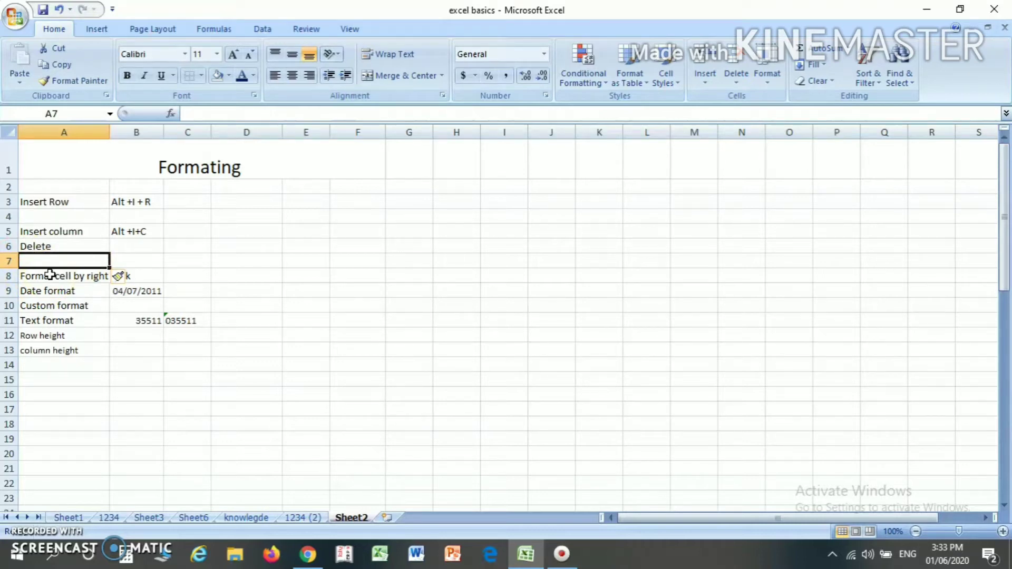
Insert an entire column before column A from the Insert column cell, A5
{"action": "left_click", "coordinate": [707, 84]}
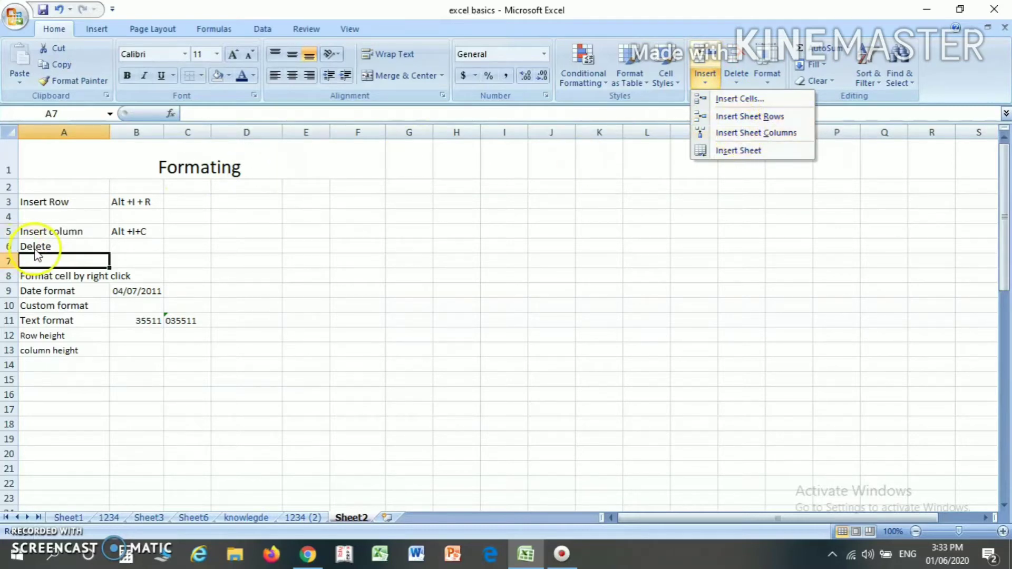
{"action": "left_click", "coordinate": [42, 233]}
{"action": "left_click", "coordinate": [51, 232]}
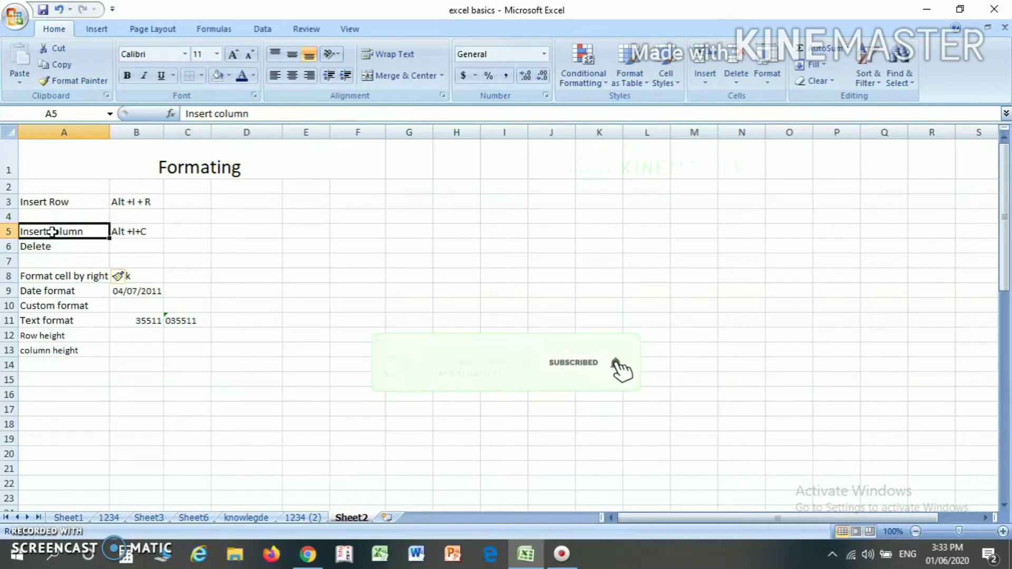
{"action": "right_click", "coordinate": [51, 232]}
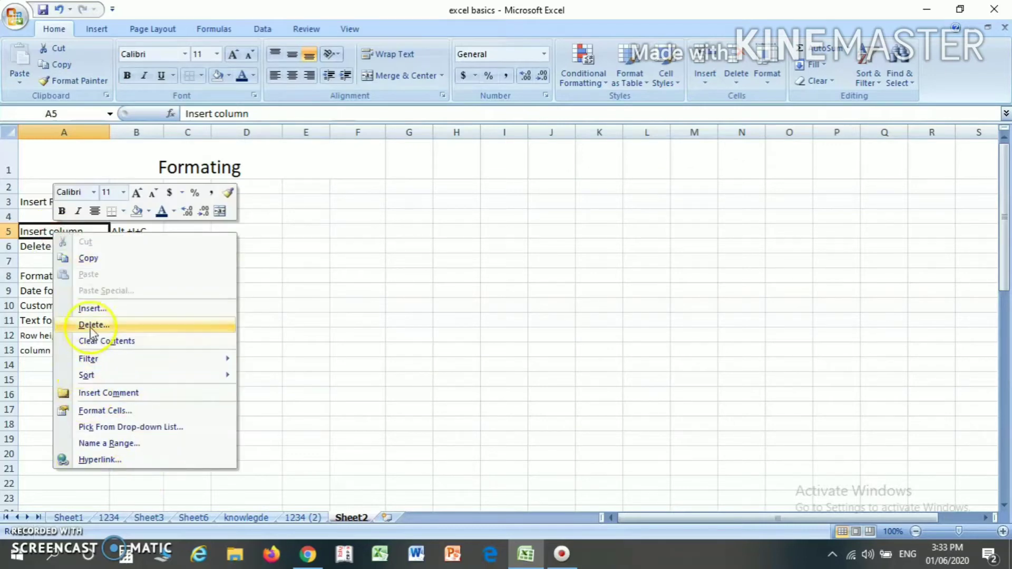
{"action": "left_click", "coordinate": [90, 311]}
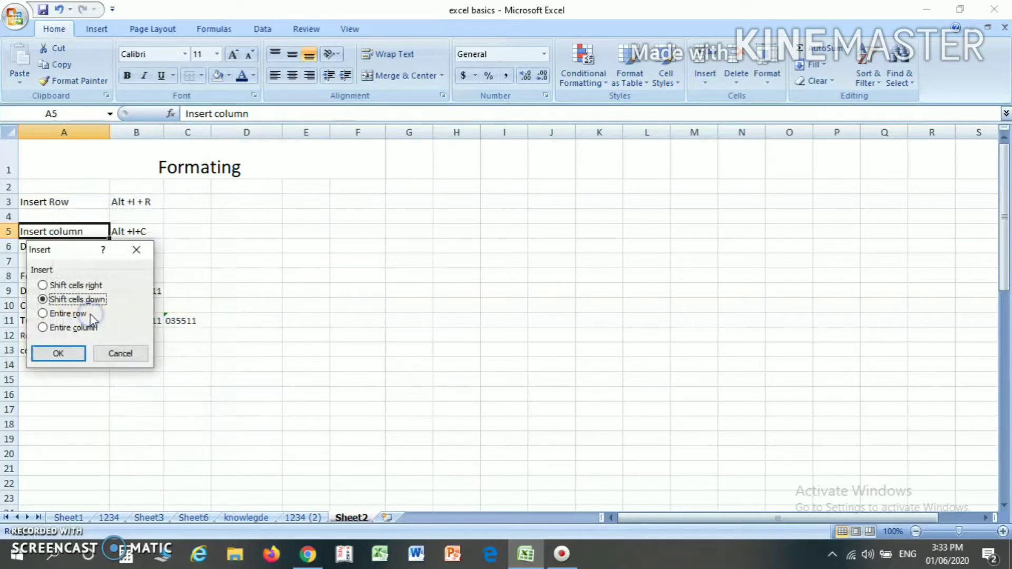
{"action": "left_click", "coordinate": [50, 329]}
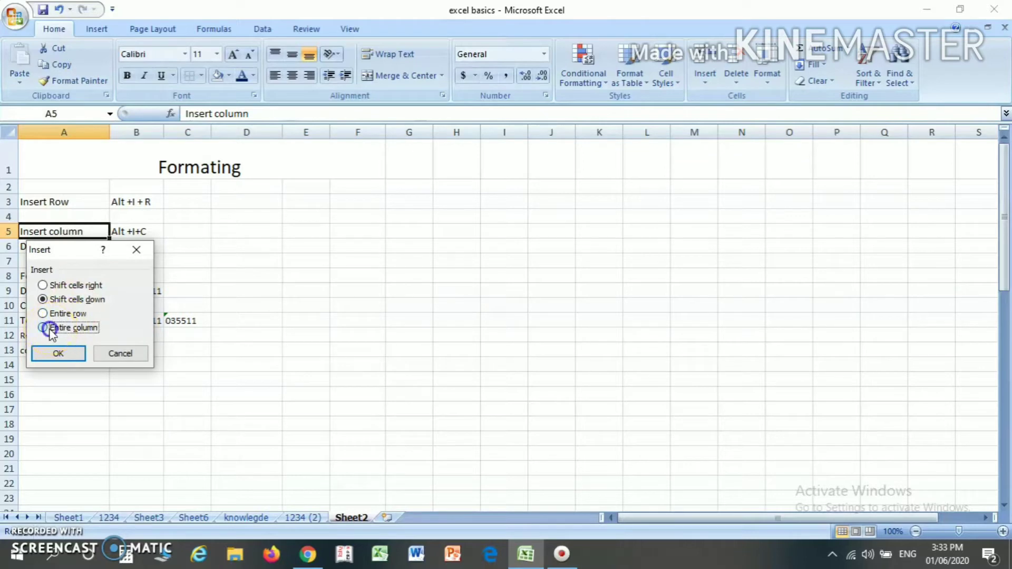
{"action": "left_click", "coordinate": [58, 354]}
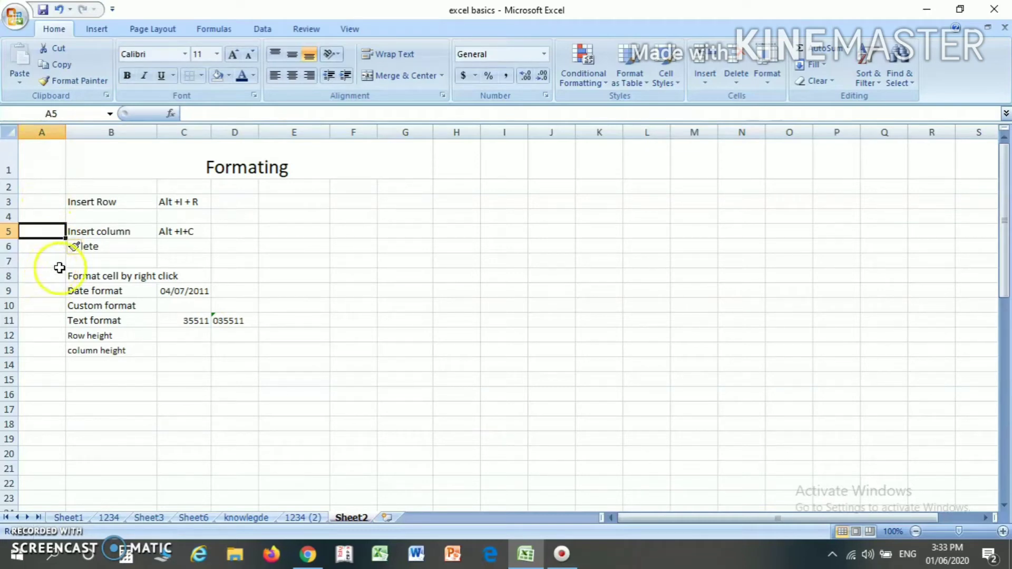
Insert another blank column before column B from the Delete cell, B6
{"action": "left_click", "coordinate": [106, 231]}
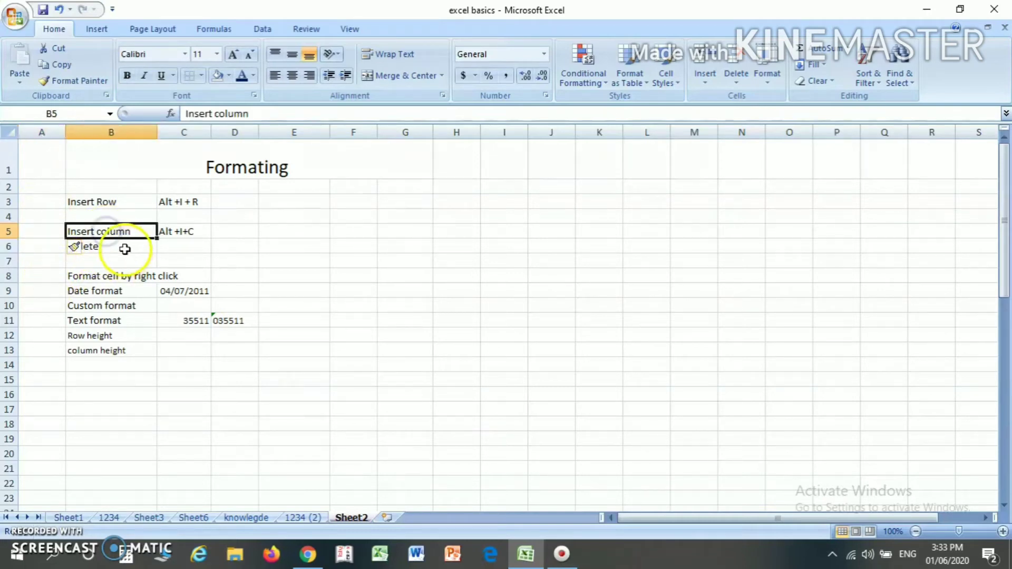
{"action": "left_click", "coordinate": [125, 248]}
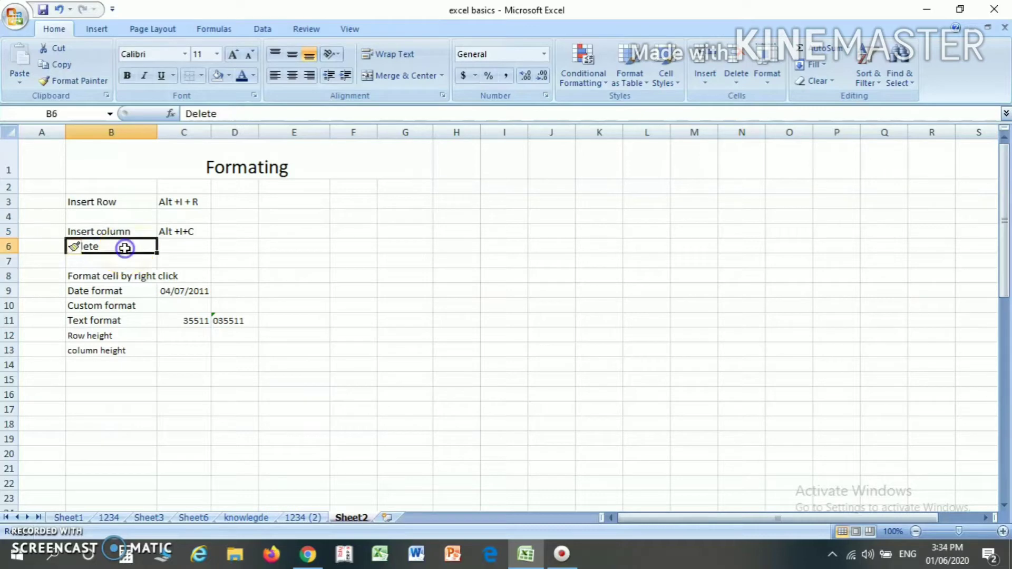
{"action": "key", "text": "alt"}
{"action": "key", "text": "i"}
{"action": "key", "text": "c"}
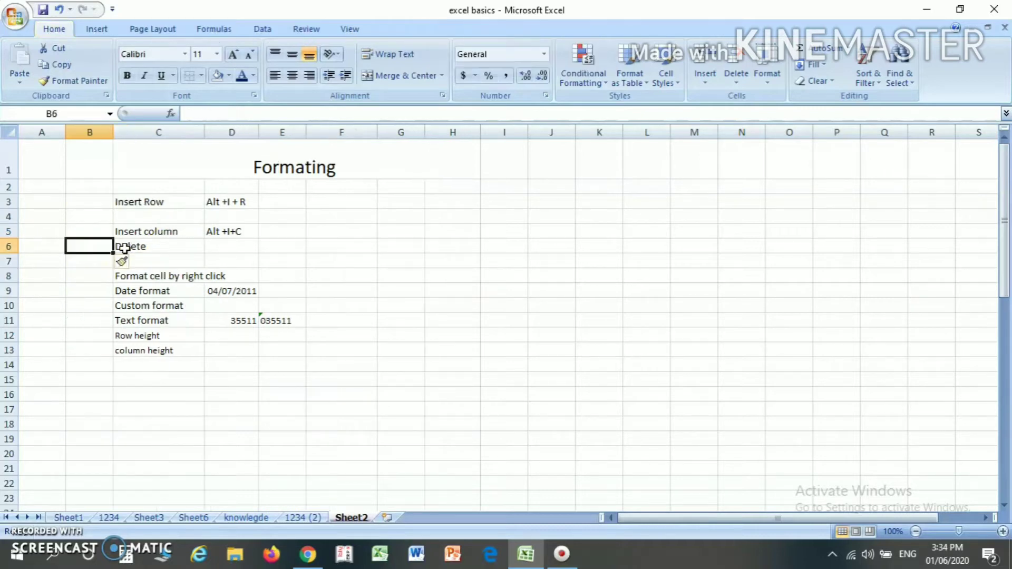
Insert a sheet column before column C from the Insert column cell, C5
{"action": "left_click", "coordinate": [99, 230]}
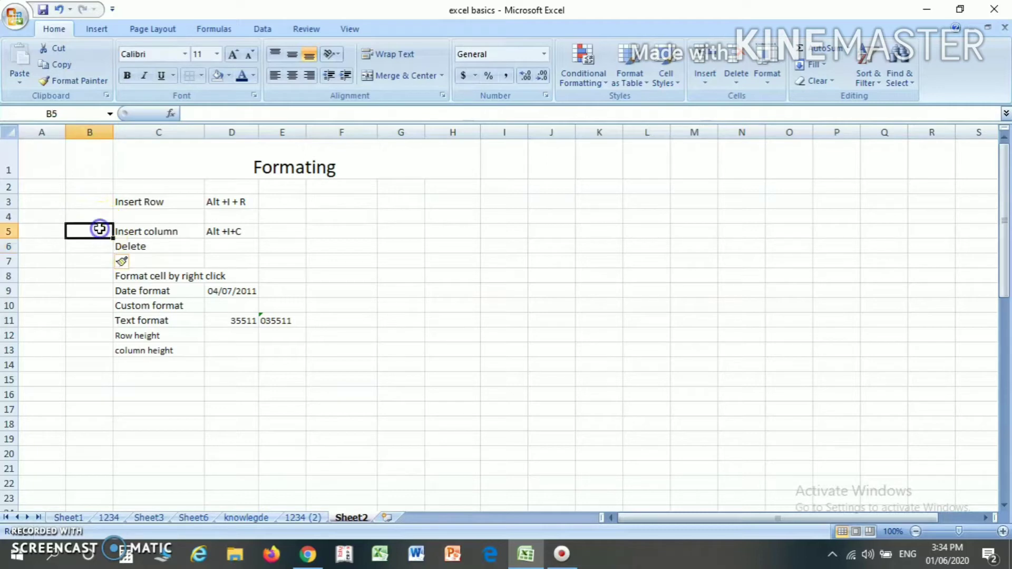
{"action": "left_click", "coordinate": [179, 232]}
{"action": "left_click", "coordinate": [704, 76]}
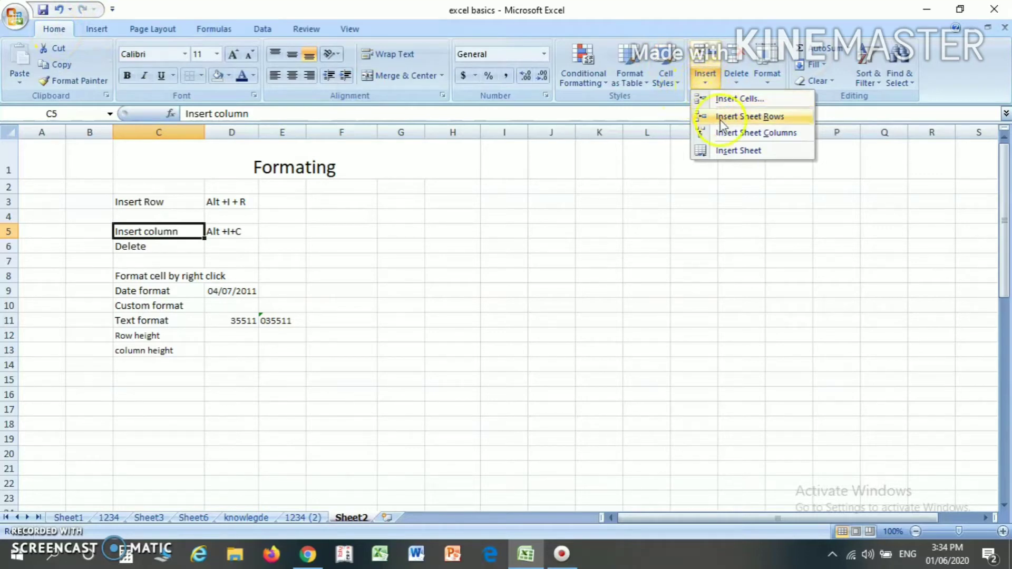
{"action": "left_click", "coordinate": [755, 134]}
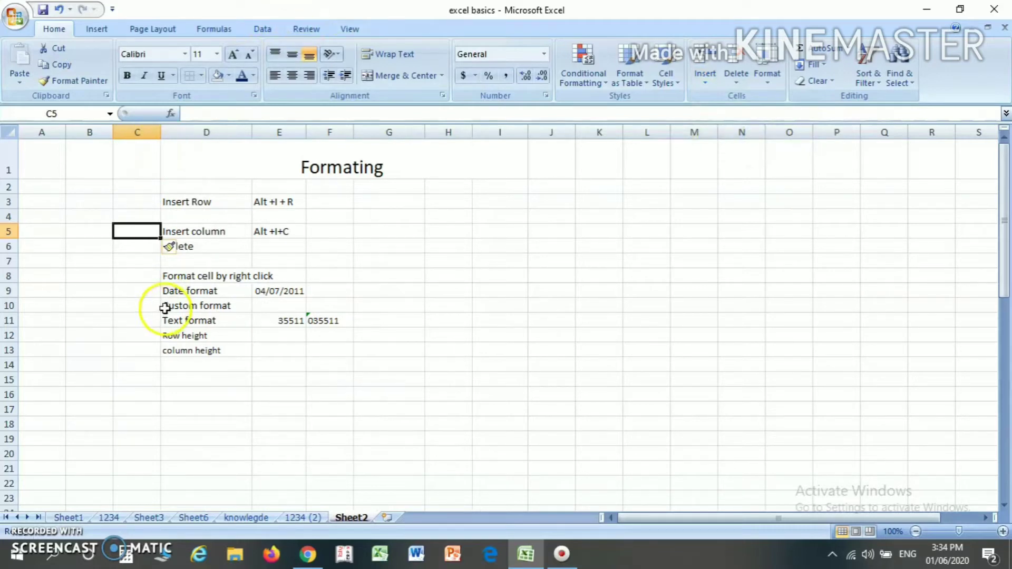
Move the Delete entry from D6 to C6
{"action": "left_click", "coordinate": [210, 249]}
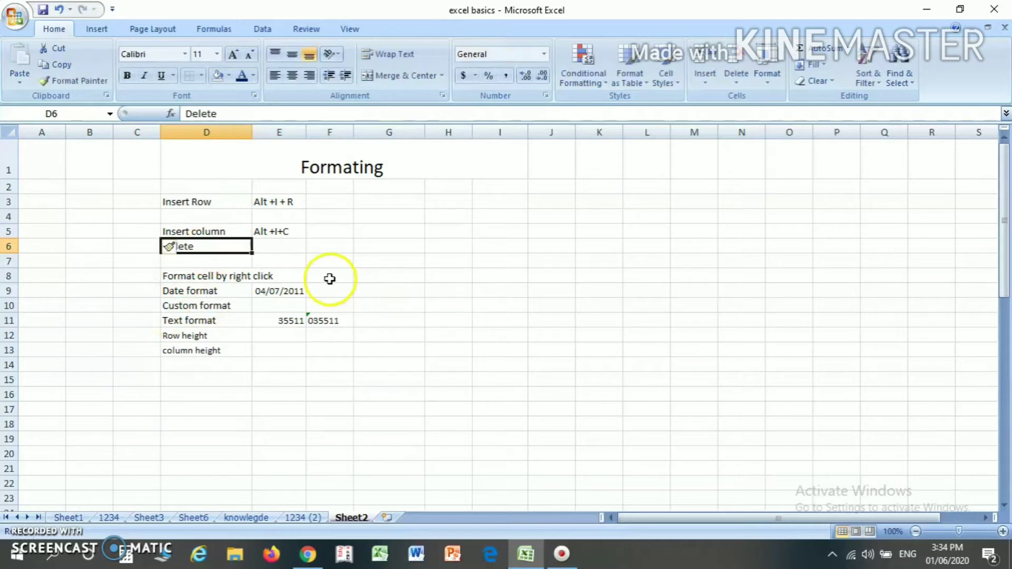
{"action": "left_click_drag", "start_coordinate": [252, 265], "coordinate": [225, 253]}
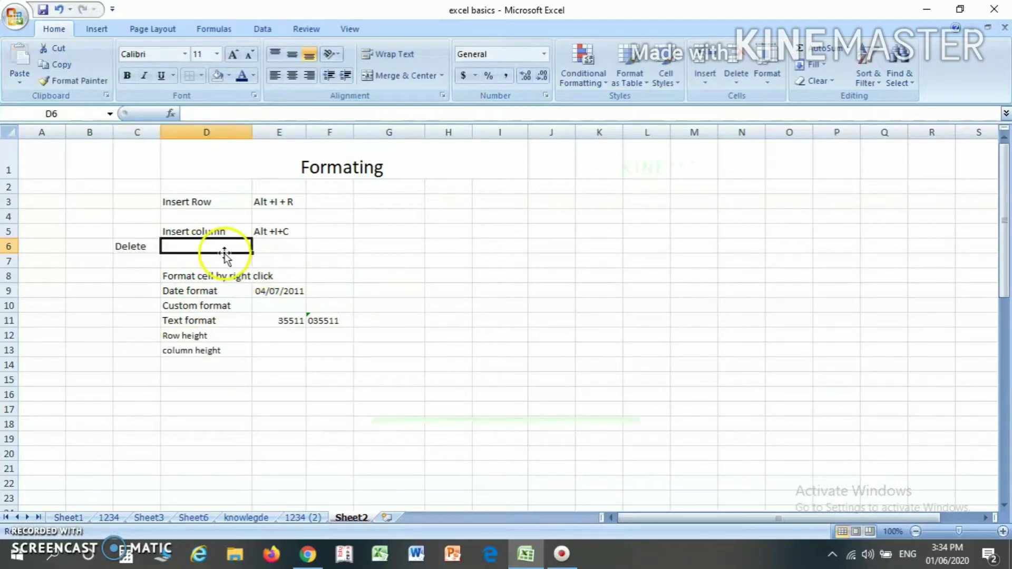
{"action": "left_click", "coordinate": [255, 250]}
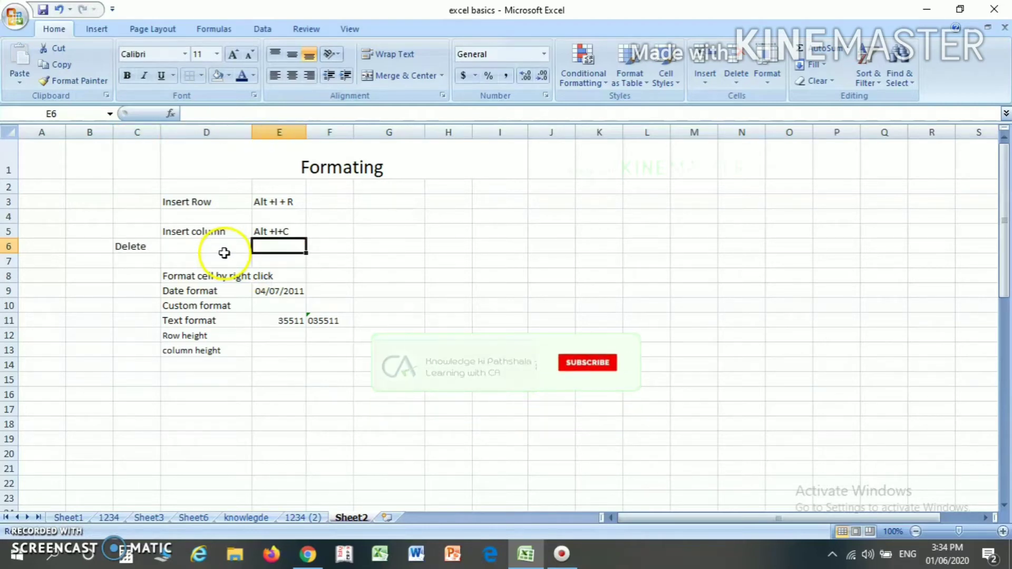
Delete the whole of row 5, which holds the Insert column entry
{"action": "left_click", "coordinate": [220, 231]}
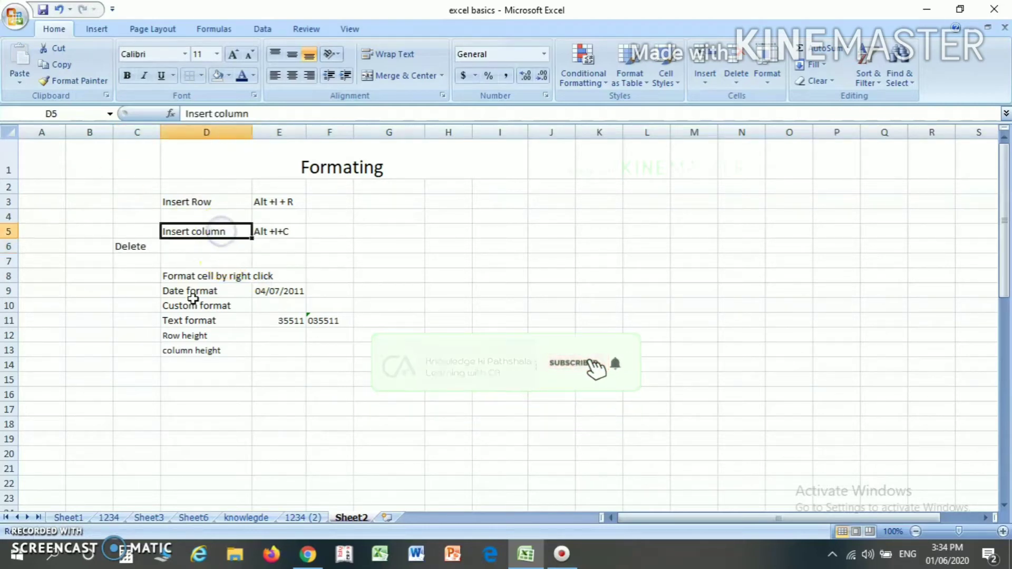
{"action": "left_click", "coordinate": [9, 230]}
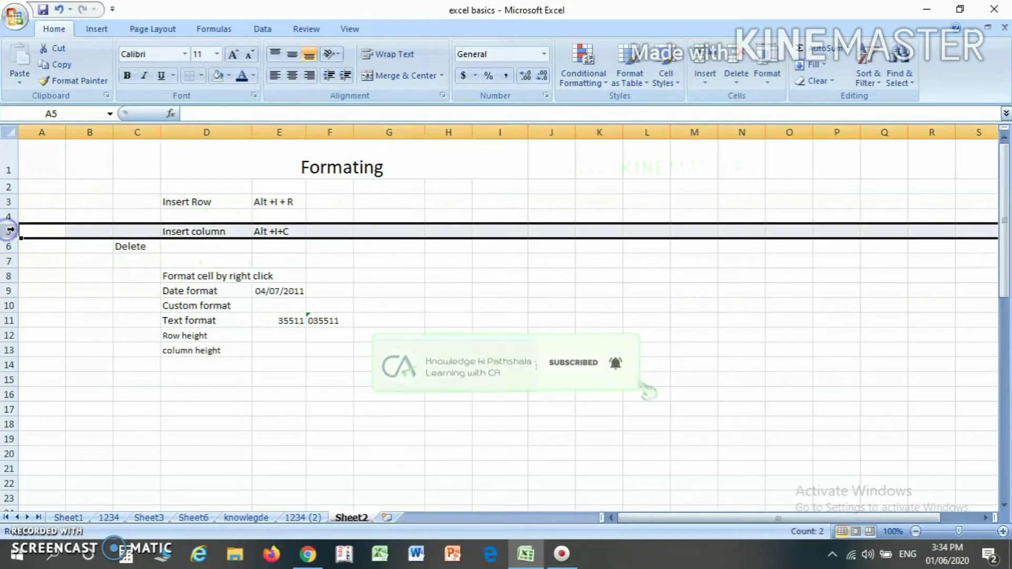
{"action": "right_click", "coordinate": [9, 231]}
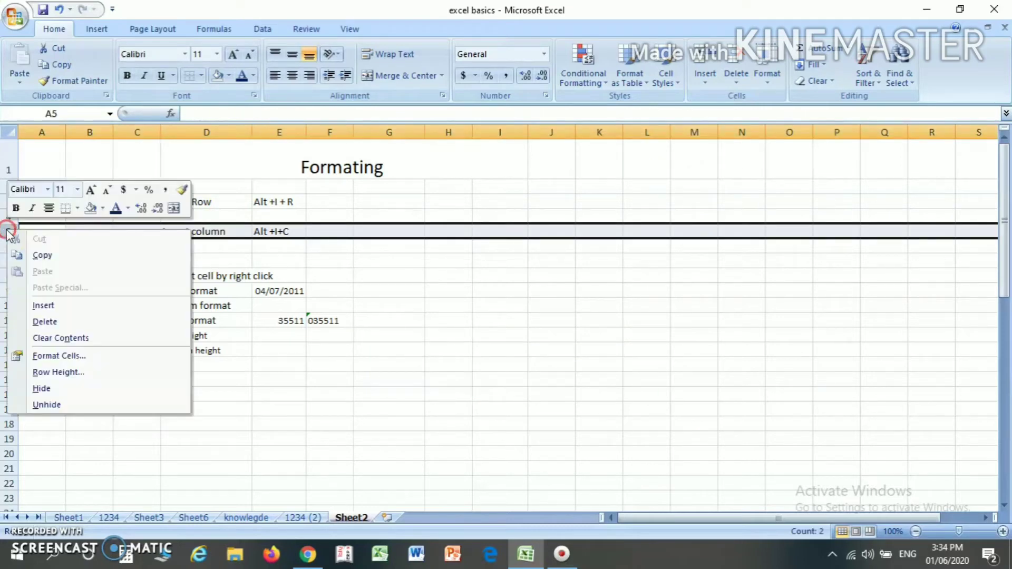
{"action": "left_click", "coordinate": [68, 322]}
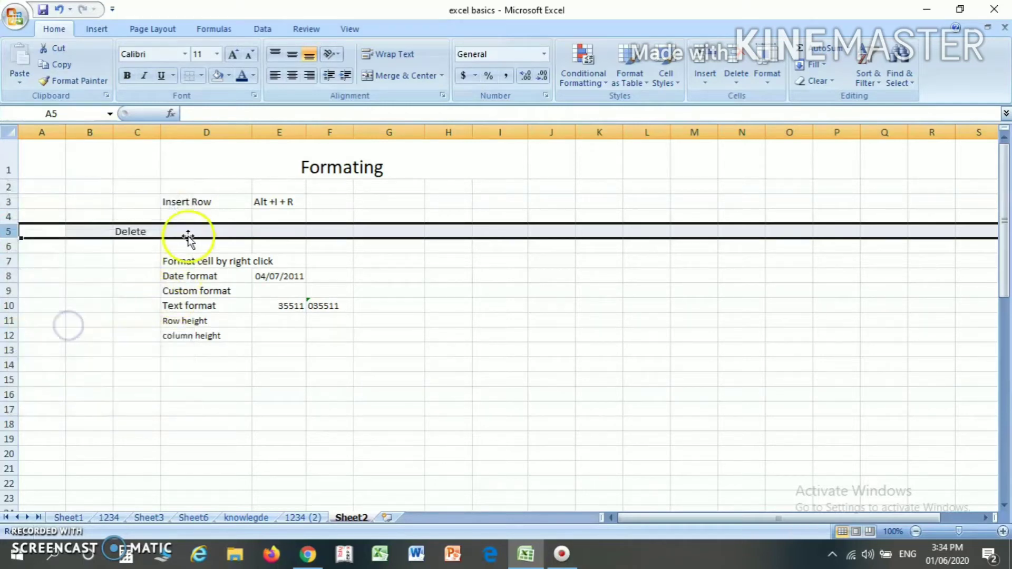
{"action": "left_click", "coordinate": [169, 213]}
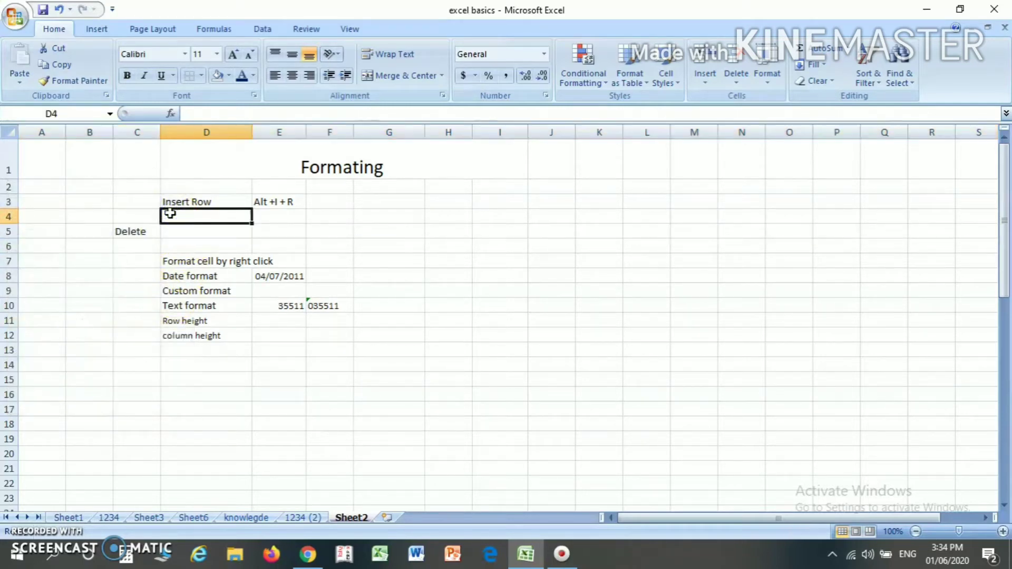
Undo the deletion of row 5
{"action": "key", "text": "ctrl+z"}
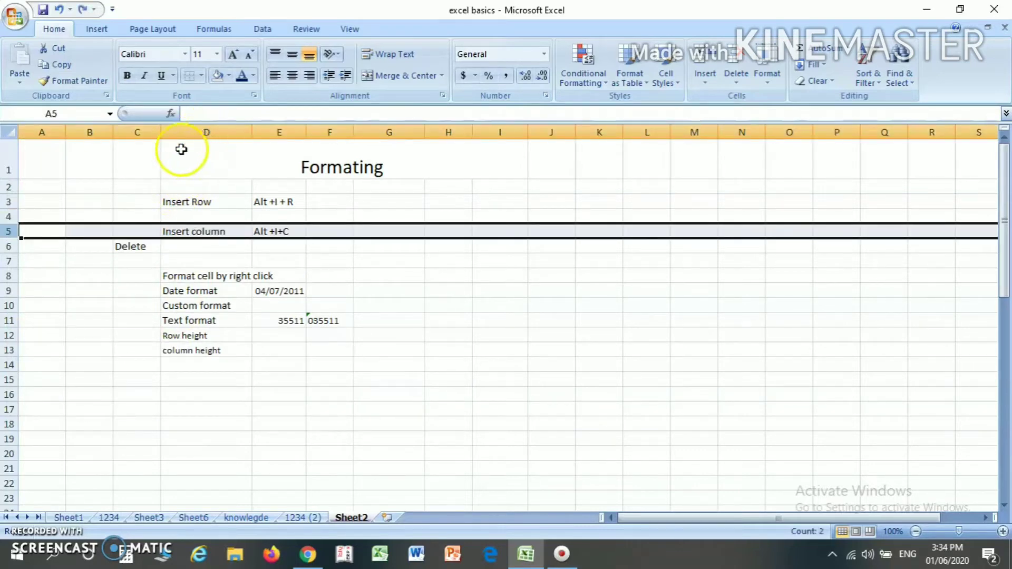
Delete the whole of column C, which holds the Delete entry, and undo that deletion
{"action": "left_click", "coordinate": [129, 130]}
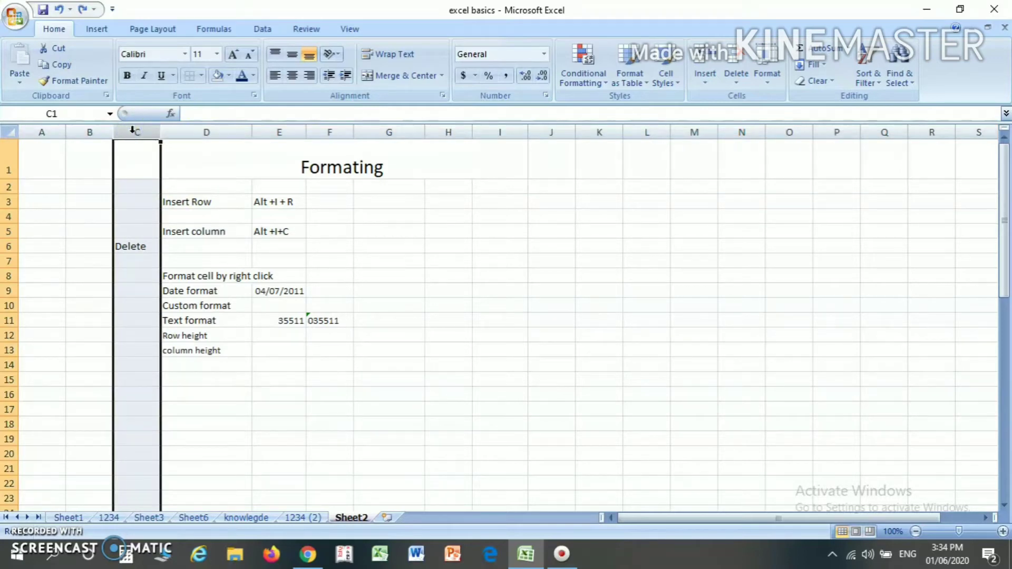
{"action": "right_click", "coordinate": [133, 132]}
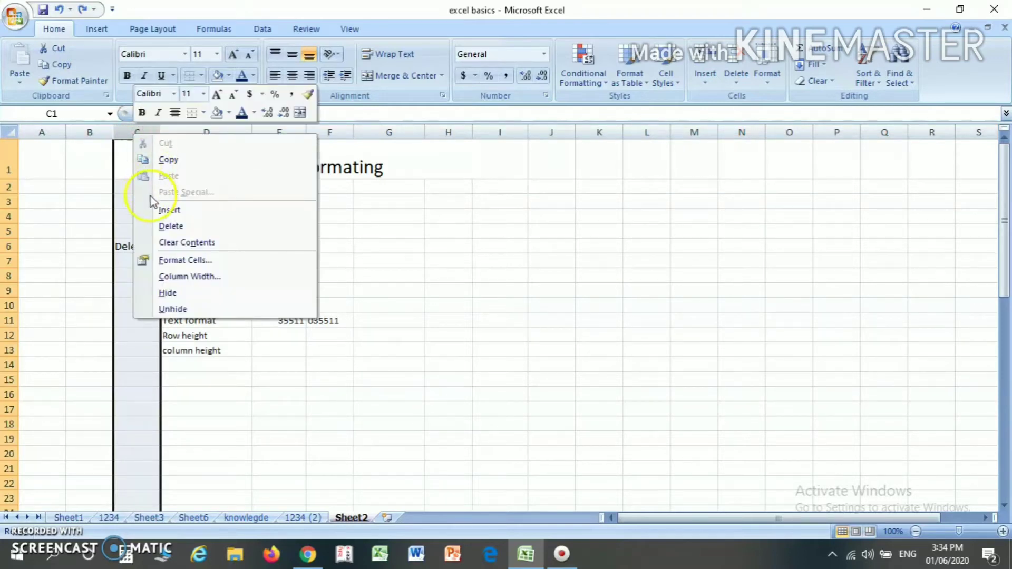
{"action": "left_click", "coordinate": [161, 227]}
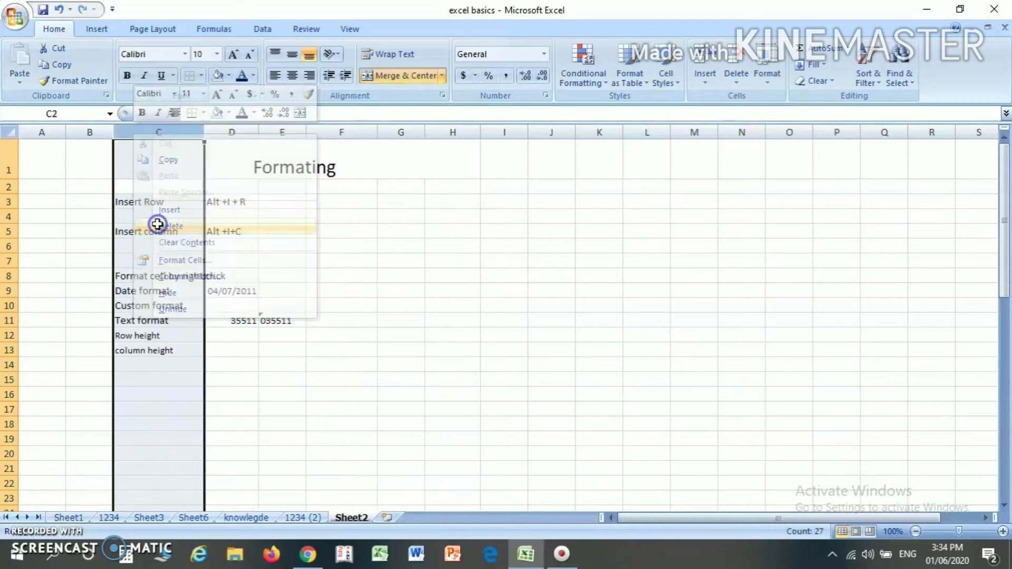
{"action": "left_click", "coordinate": [148, 256]}
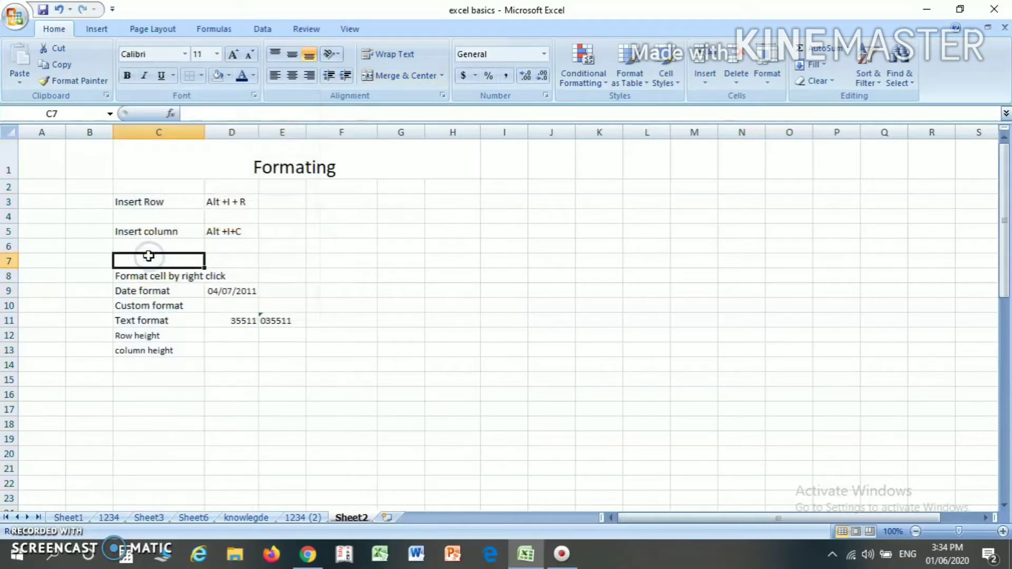
{"action": "key", "text": "ctrl+z"}
Delete the sheet row of the Delete cell, C6, and undo that deletion
{"action": "left_click", "coordinate": [155, 252]}
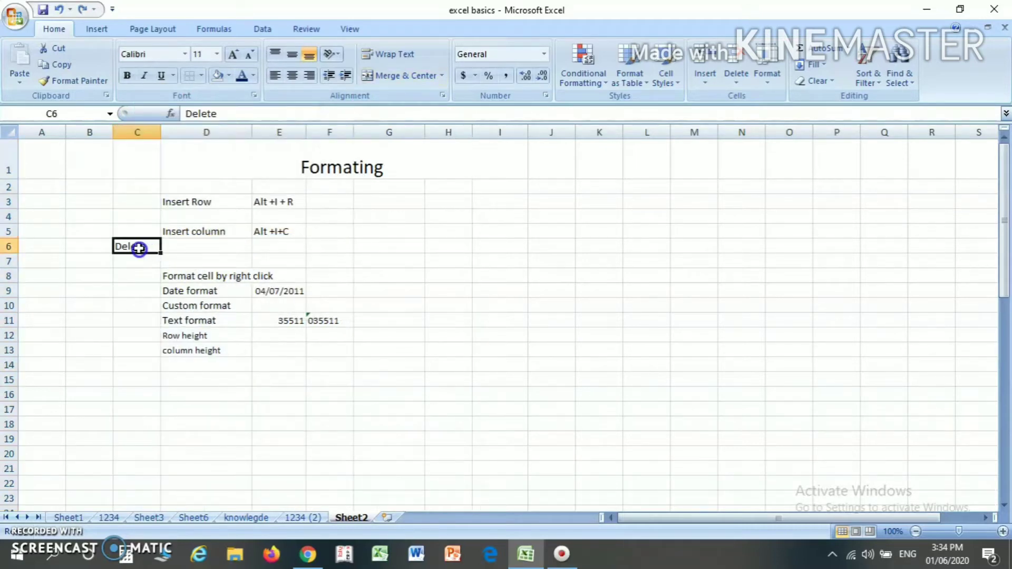
{"action": "left_click", "coordinate": [740, 81]}
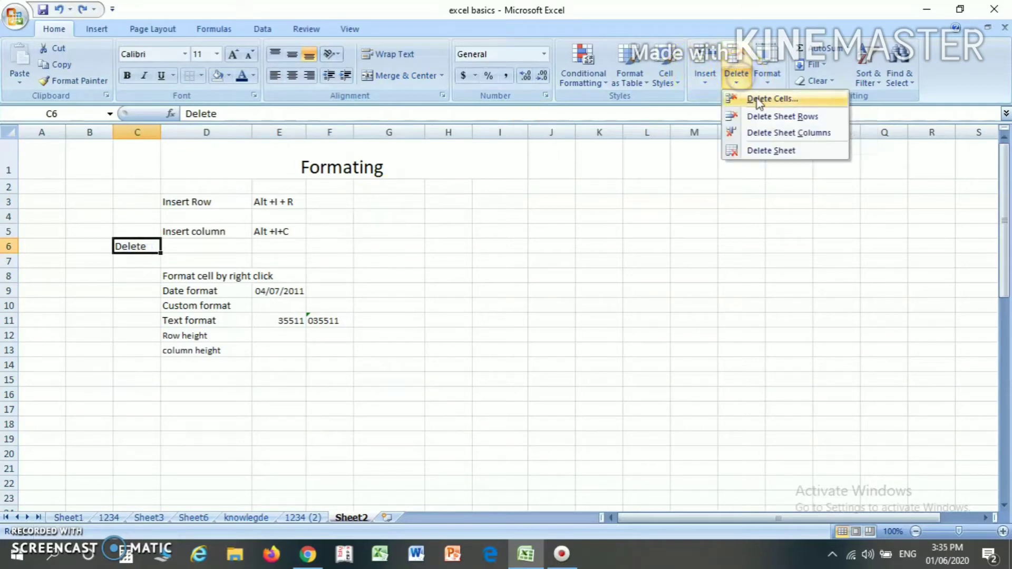
{"action": "left_click", "coordinate": [768, 120]}
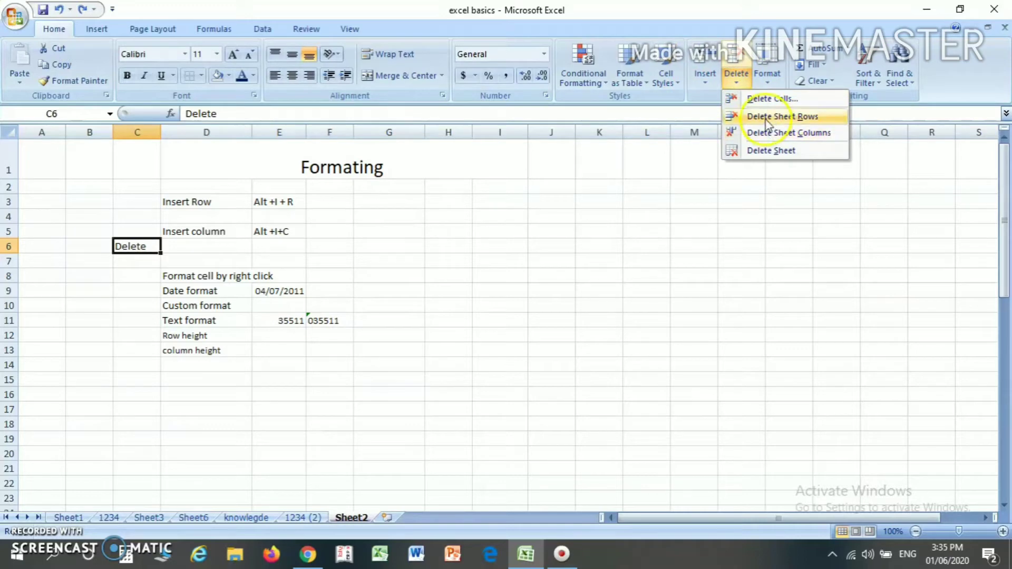
{"action": "left_click", "coordinate": [766, 117]}
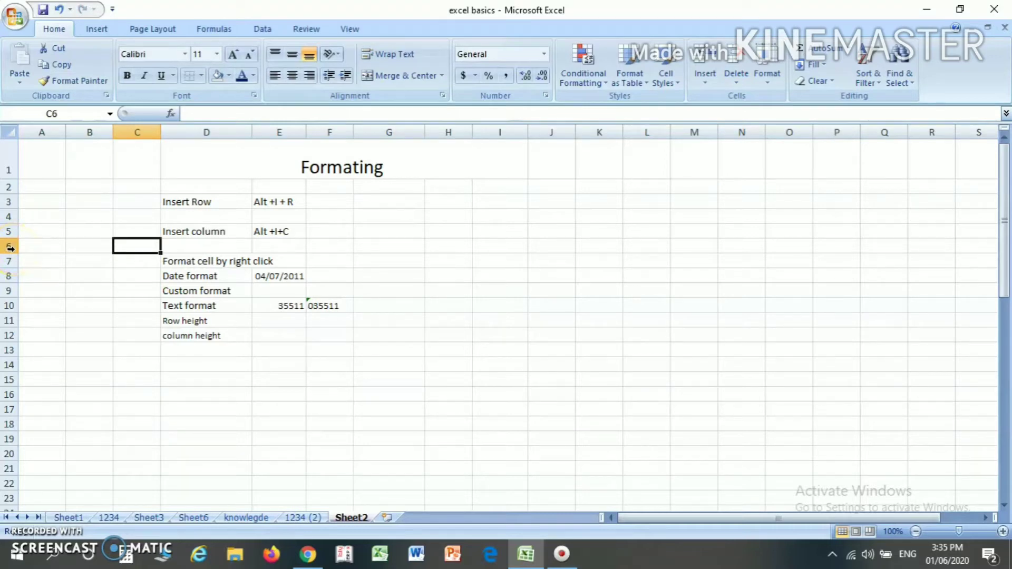
{"action": "key", "text": "ctrl+z"}
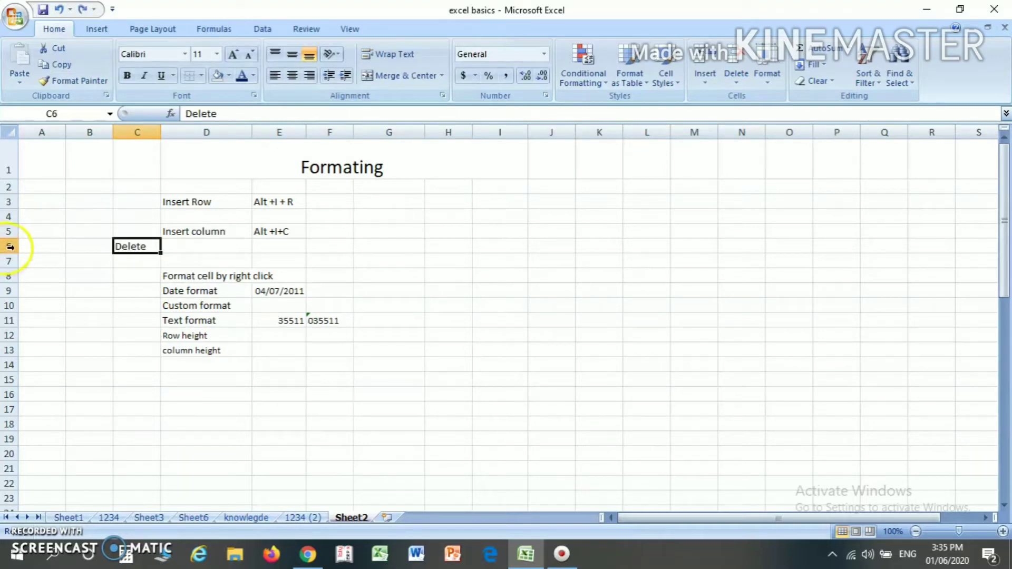
Delete the sheet row of the Delete cell, C6, again, and delete sheet column C from the same cell
{"action": "left_click", "coordinate": [143, 260]}
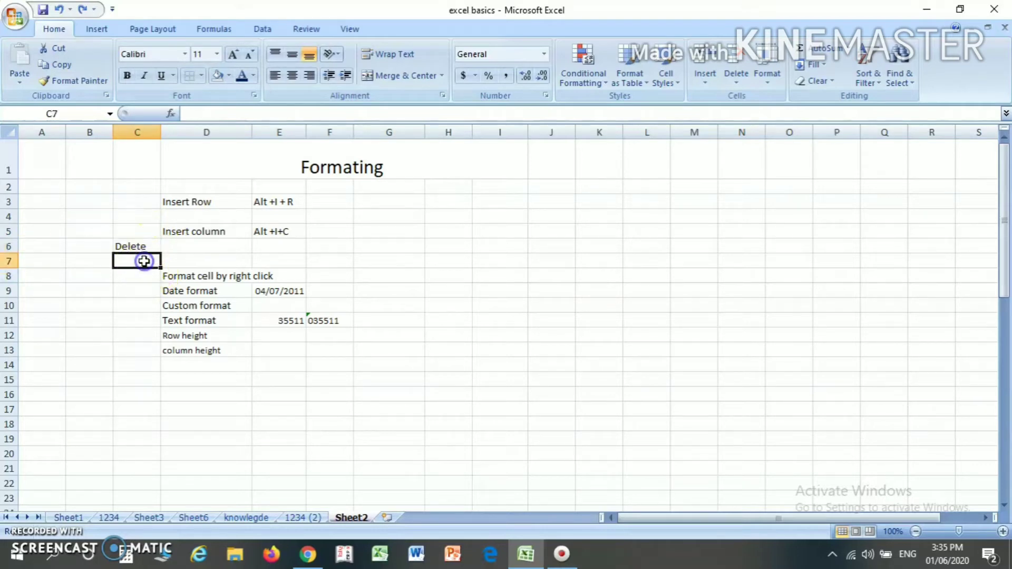
{"action": "left_click", "coordinate": [144, 277]}
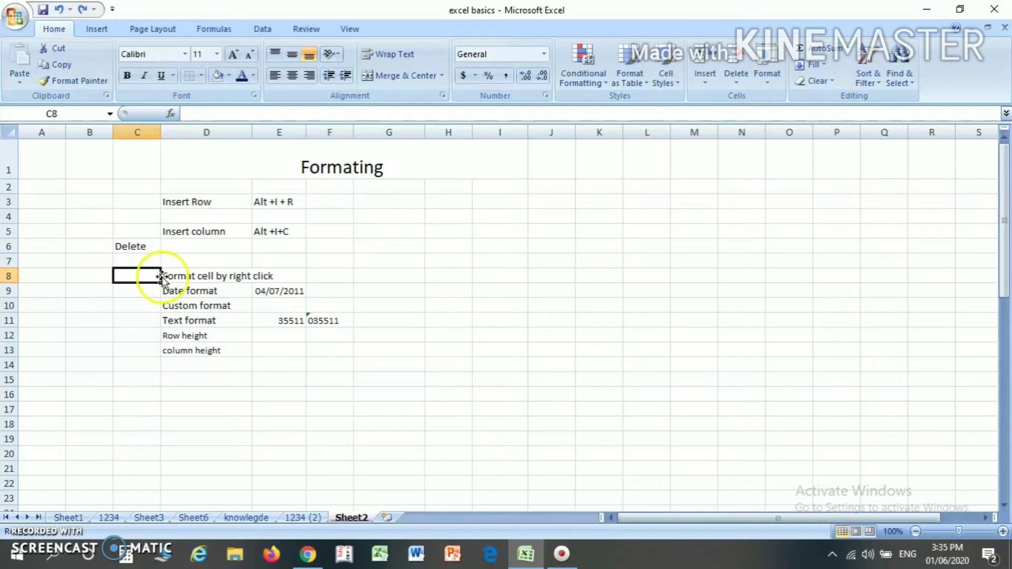
{"action": "left_click", "coordinate": [124, 244]}
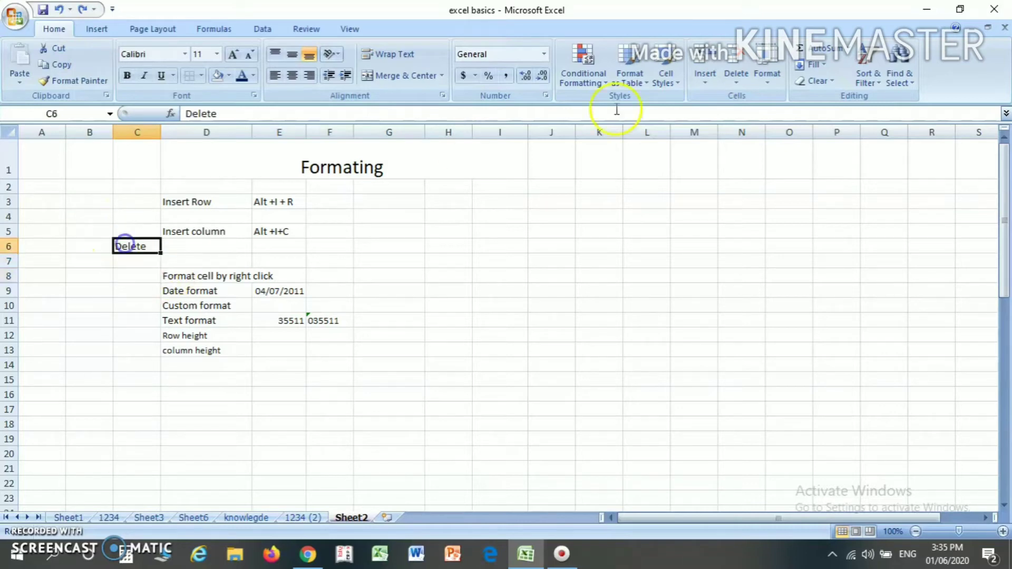
{"action": "left_click", "coordinate": [734, 78]}
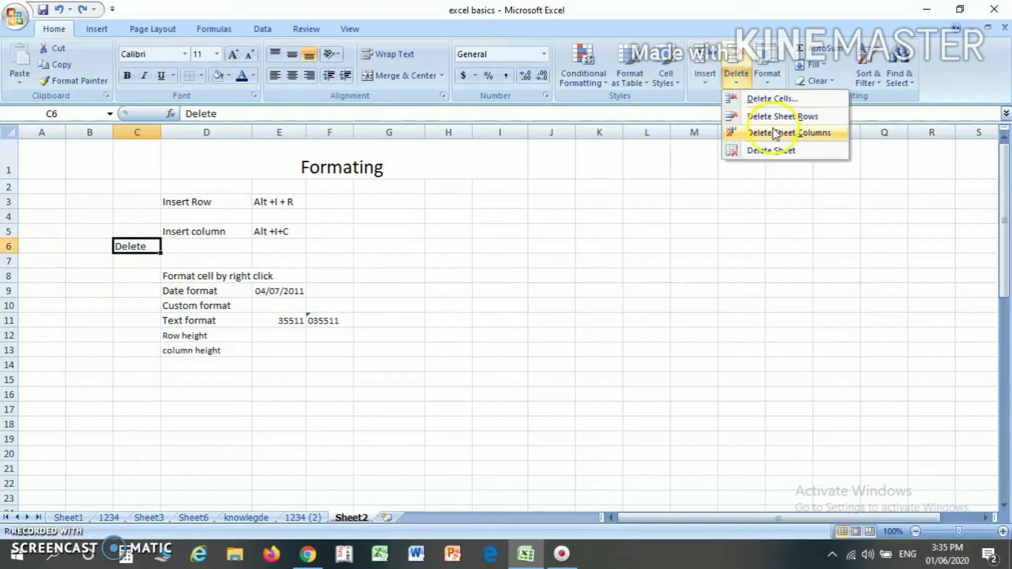
{"action": "left_click", "coordinate": [772, 117]}
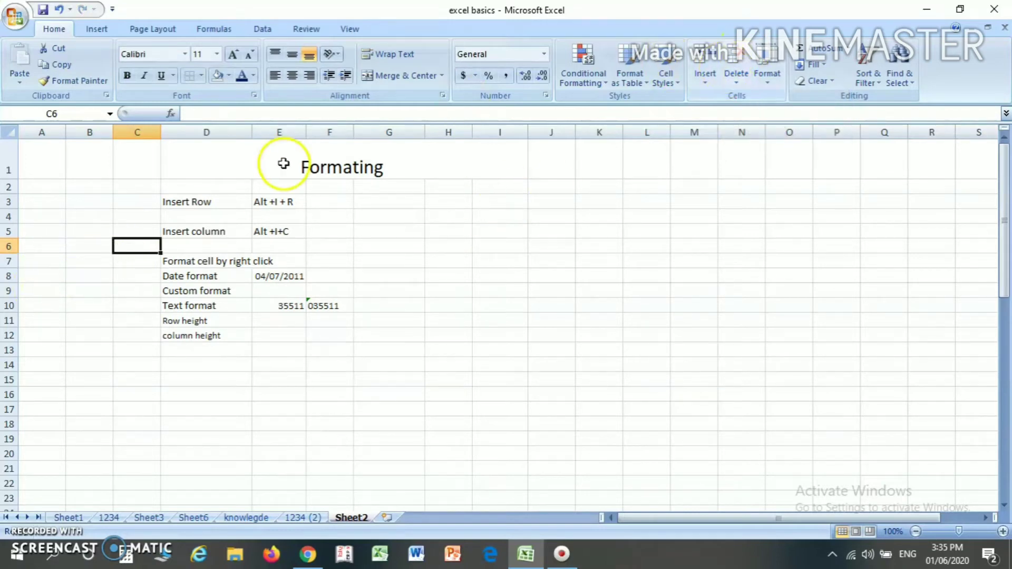
{"action": "left_click", "coordinate": [736, 77]}
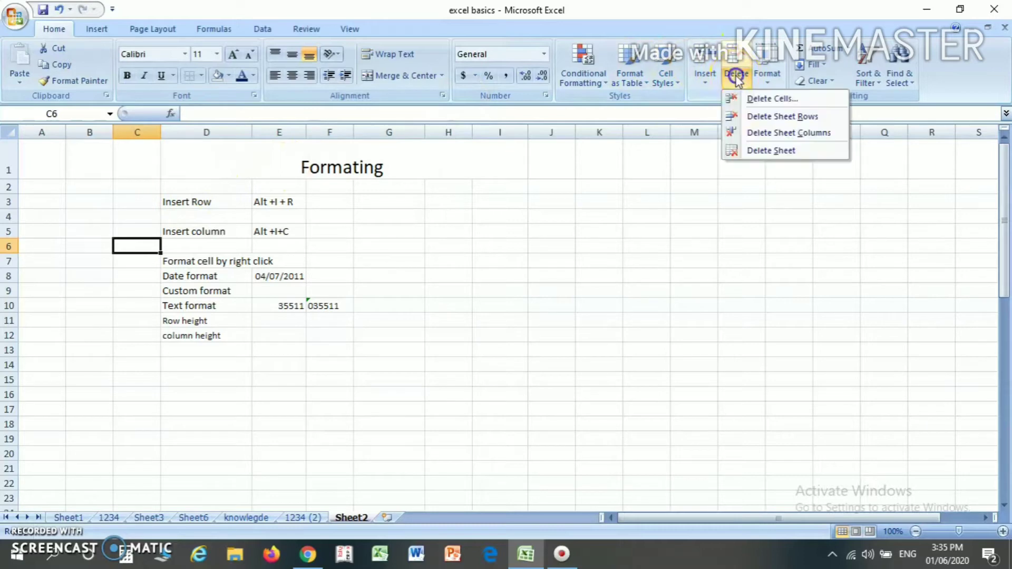
{"action": "left_click", "coordinate": [759, 133]}
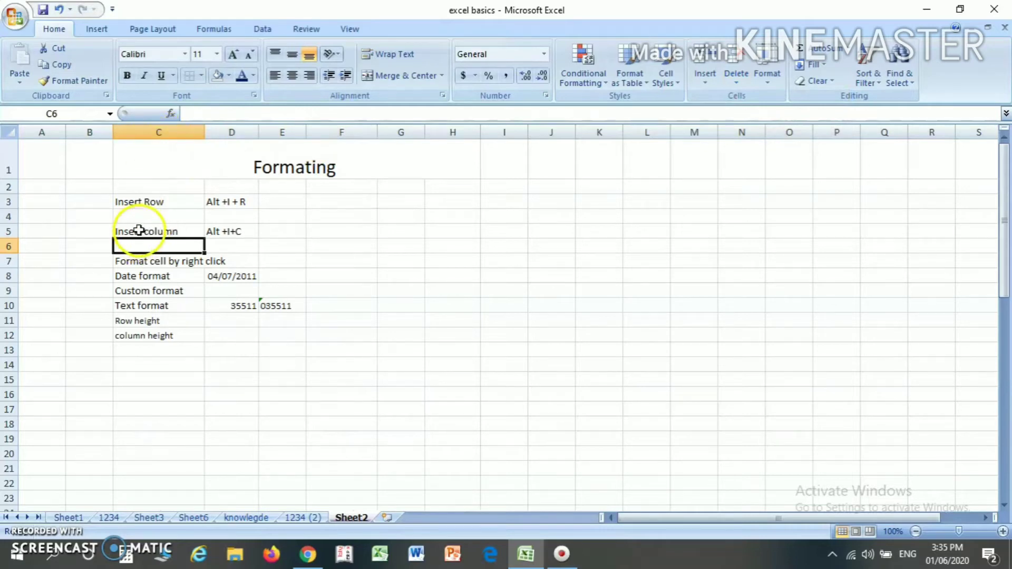
Delete the entire column from the Insert column cell, C5, and undo the recent row and column deletions
{"action": "left_click", "coordinate": [139, 231]}
{"action": "right_click", "coordinate": [139, 231]}
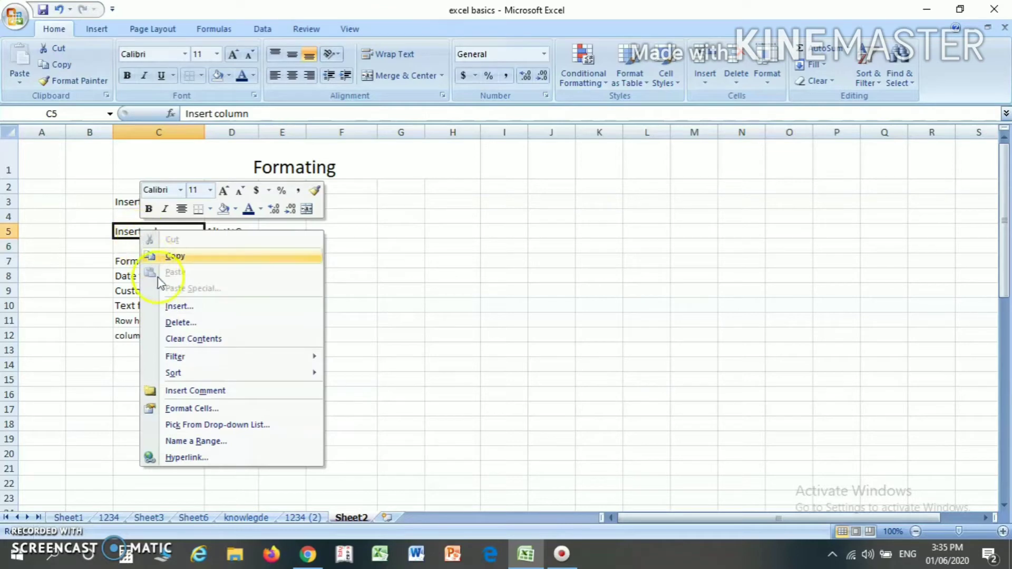
{"action": "left_click", "coordinate": [168, 324]}
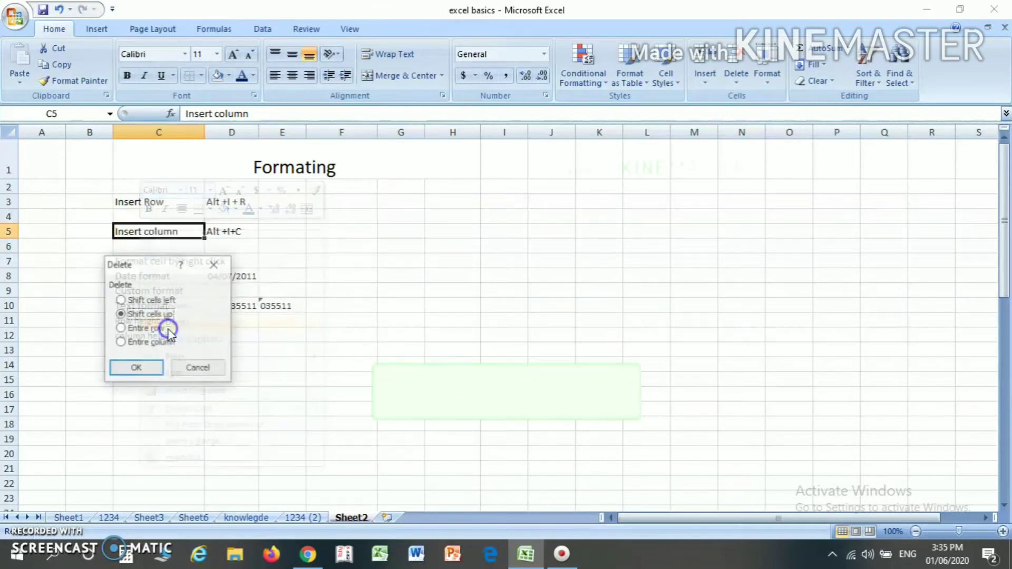
{"action": "left_click", "coordinate": [152, 342]}
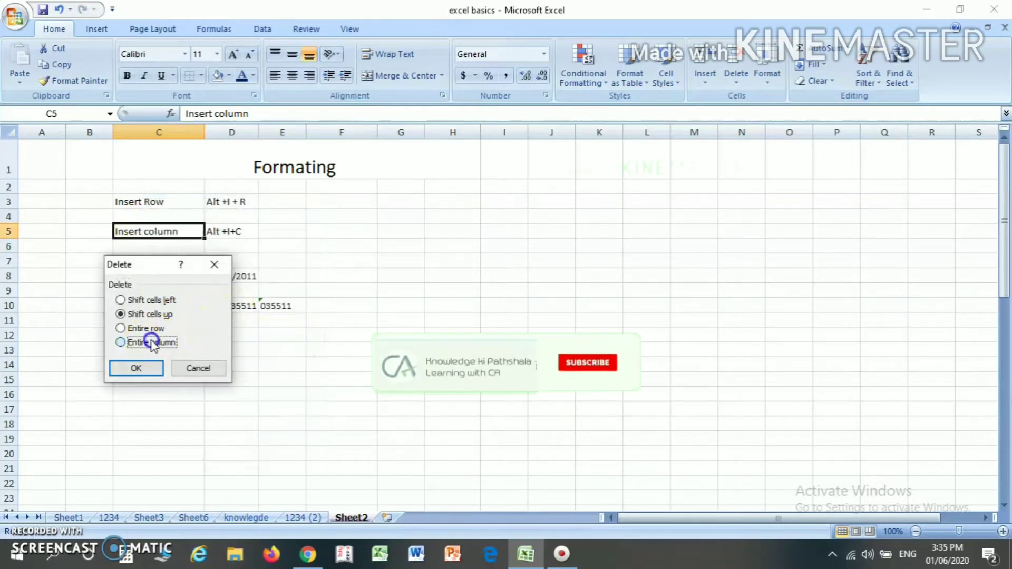
{"action": "left_click", "coordinate": [138, 368]}
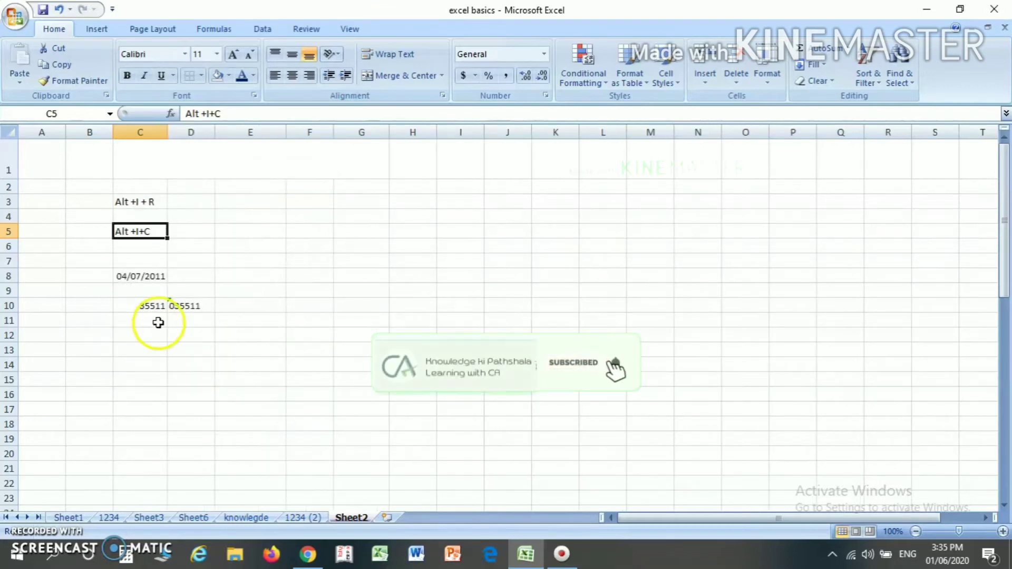
{"action": "key", "text": "ctrl+z"}
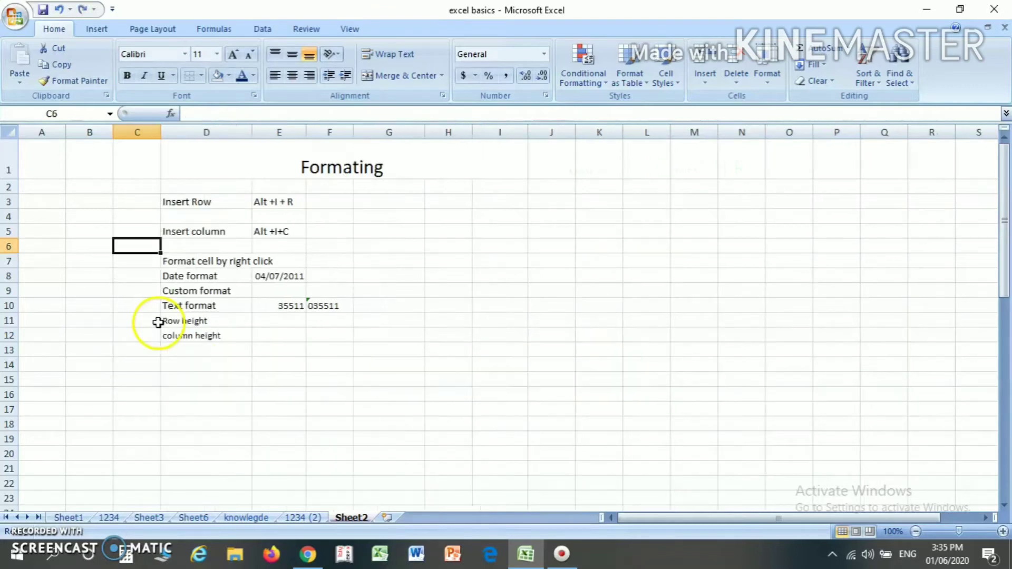
{"action": "key", "text": "ctrl+z"}
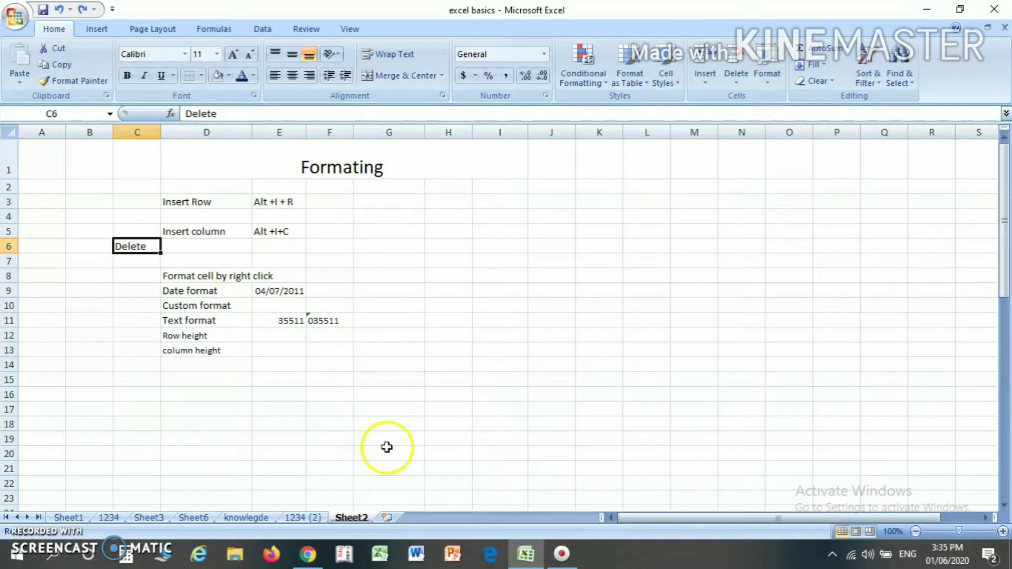
Insert two new worksheets, Sheet4 and Sheet5, after Sheet2, and delete both of them
{"action": "left_click", "coordinate": [389, 519]}
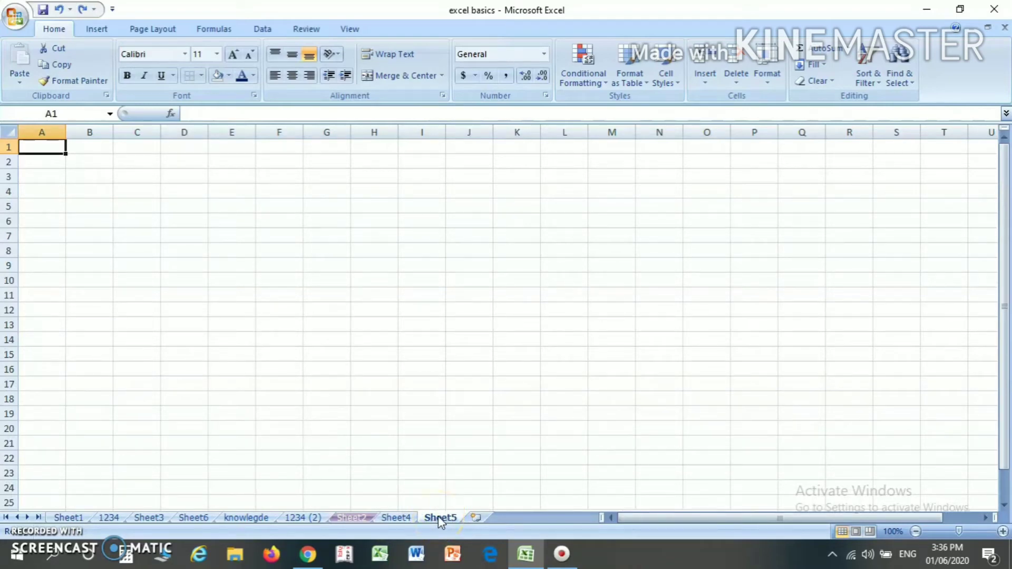
{"action": "right_click", "coordinate": [438, 517]}
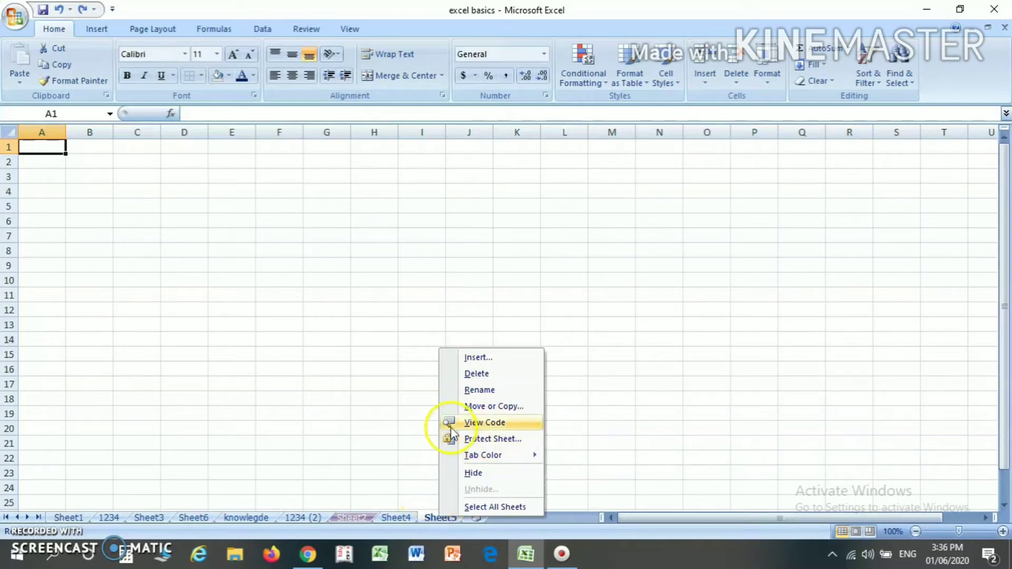
{"action": "left_click", "coordinate": [463, 373]}
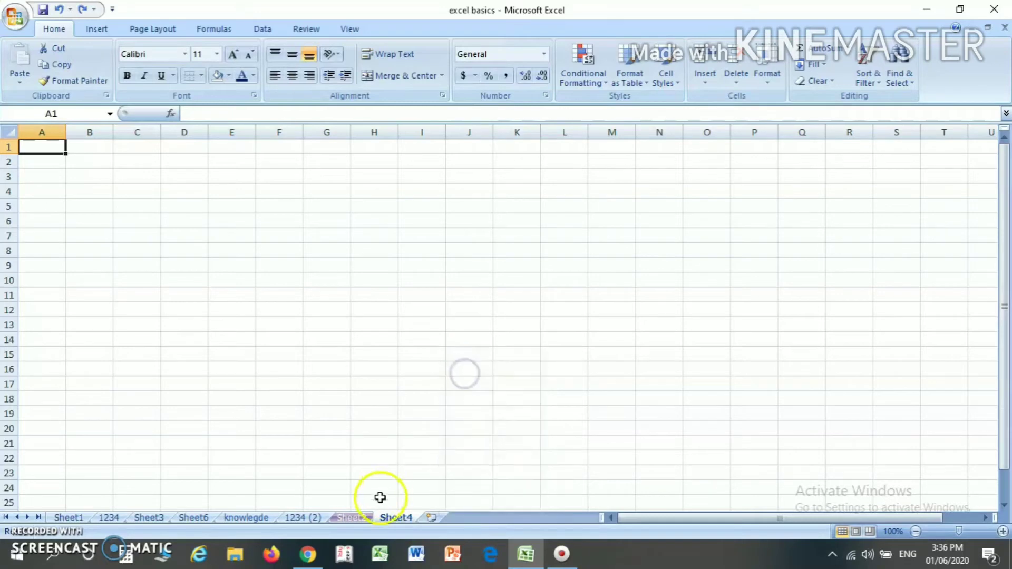
{"action": "right_click", "coordinate": [396, 515]}
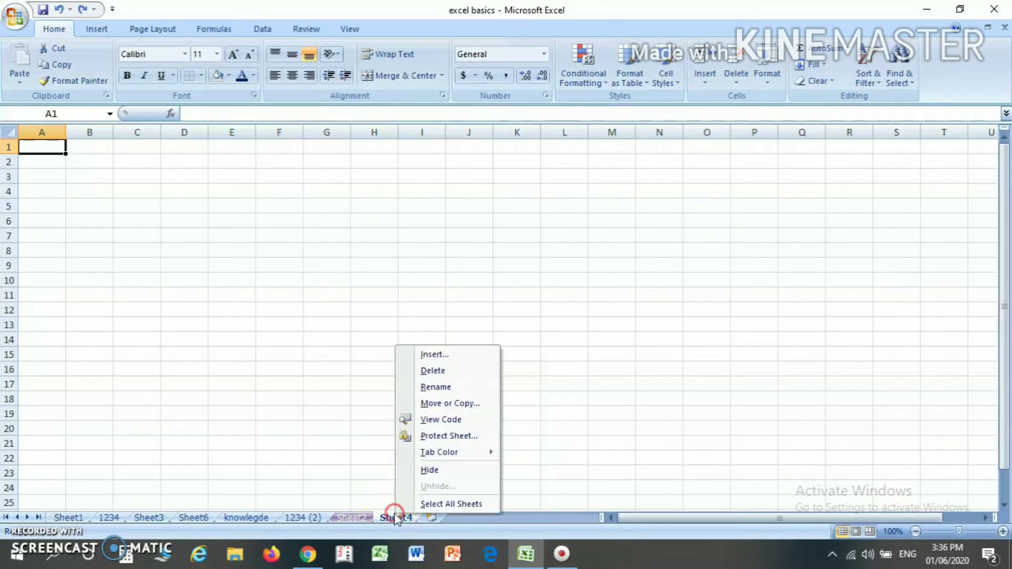
{"action": "left_click", "coordinate": [432, 371]}
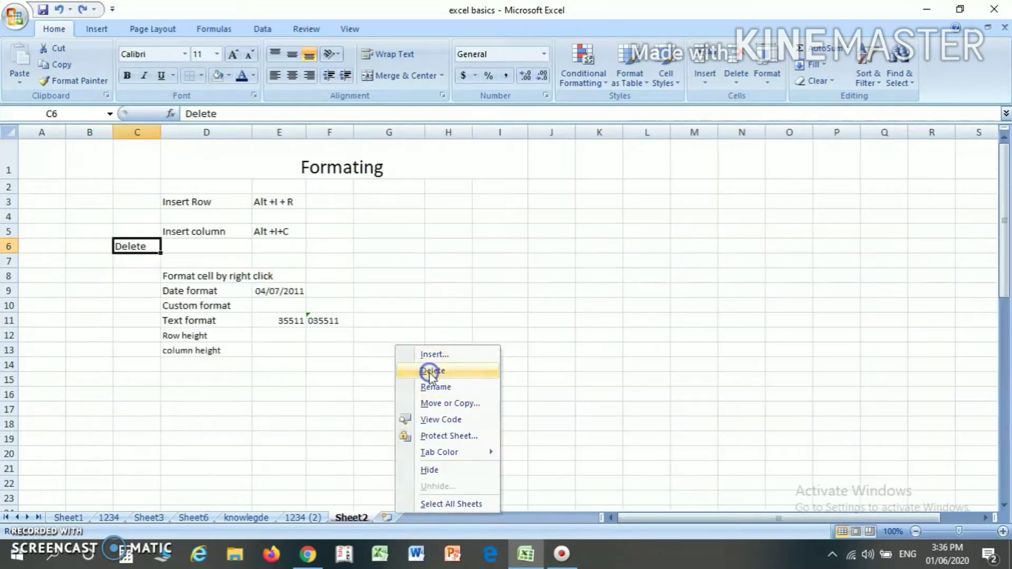
Rename the worksheet Sheet2 as format
{"action": "right_click", "coordinate": [348, 519]}
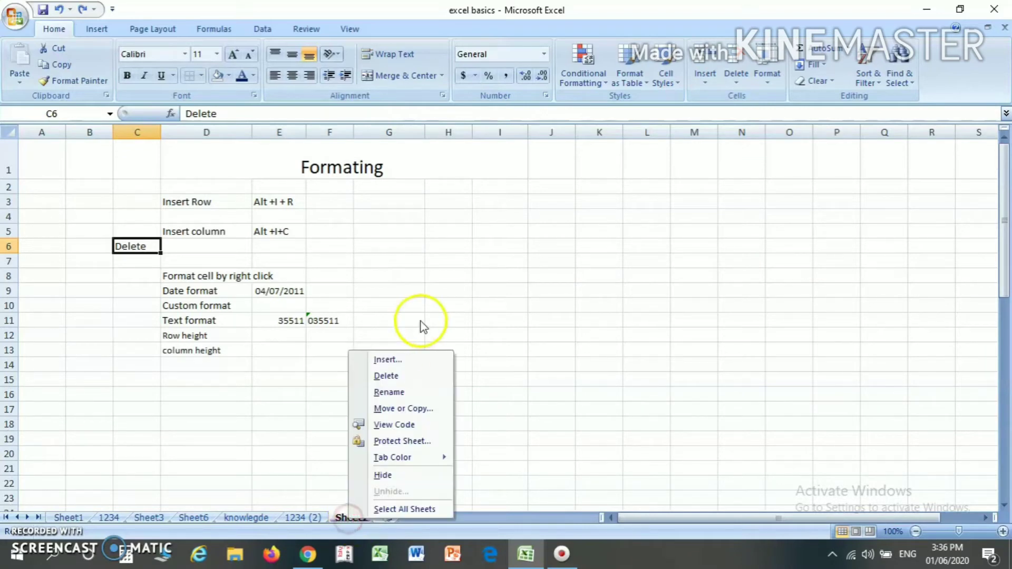
{"action": "left_click", "coordinate": [391, 393]}
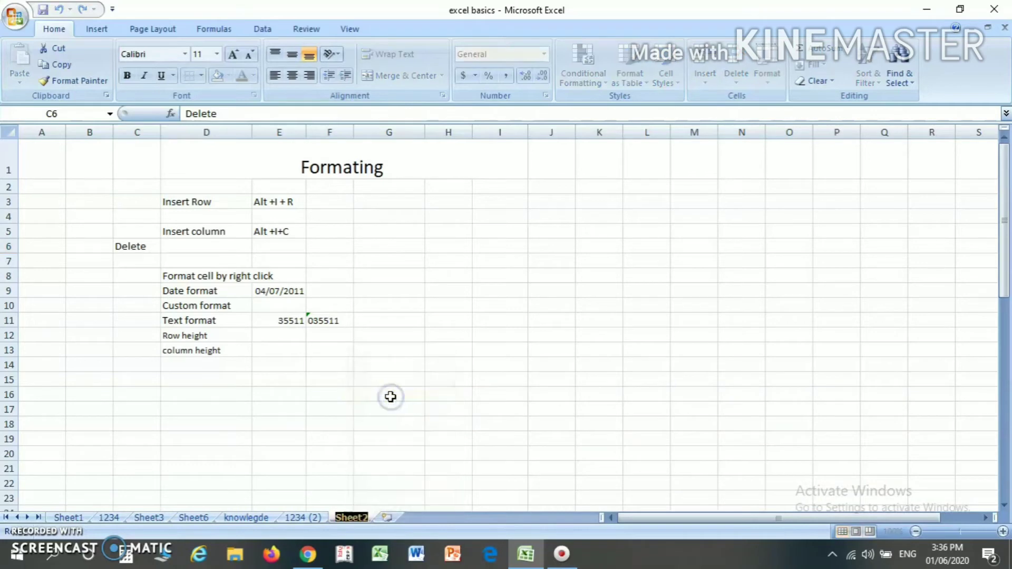
{"action": "type", "text": "in"}
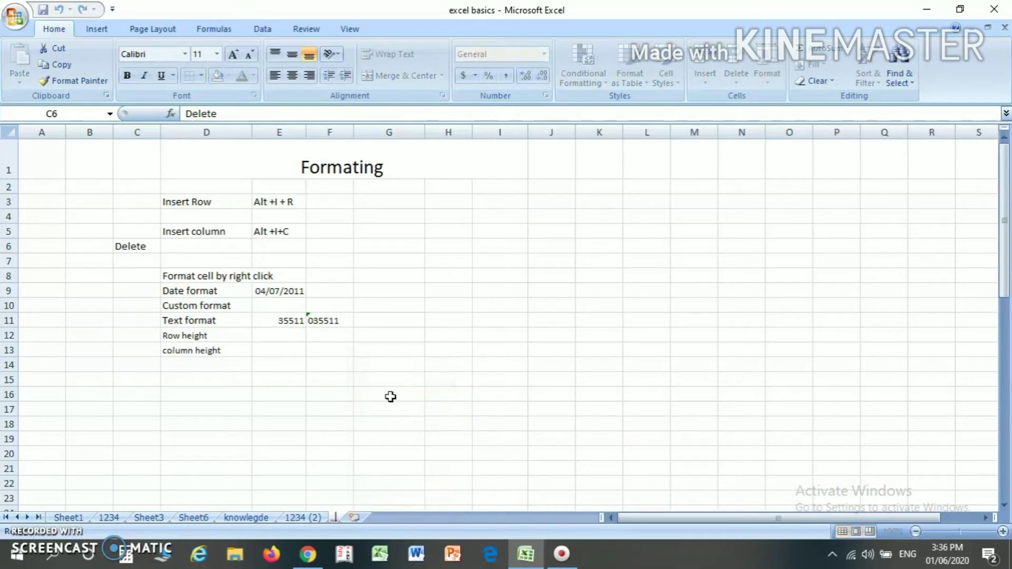
{"action": "type", "text": "format"}
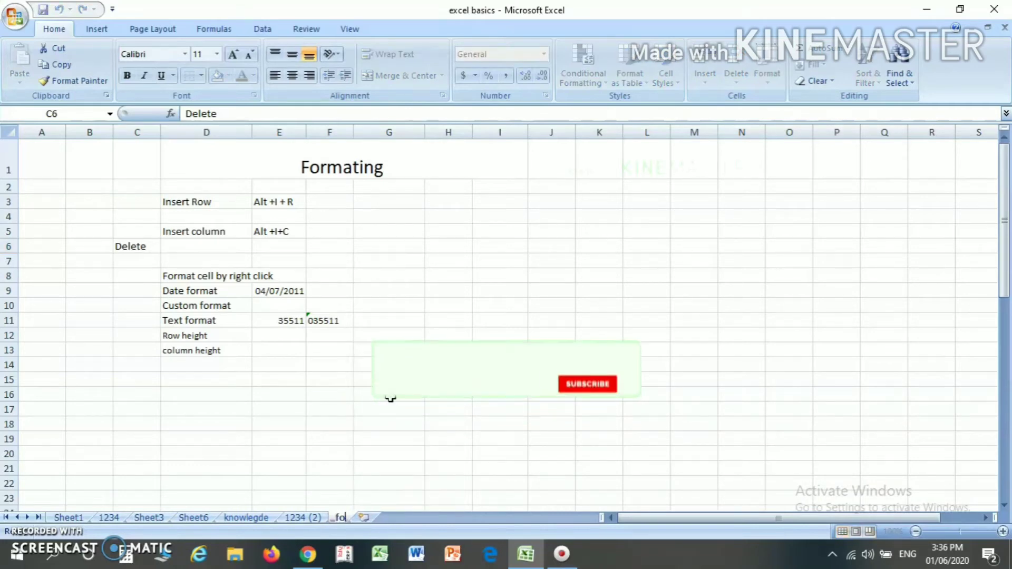
{"action": "left_click", "coordinate": [346, 404]}
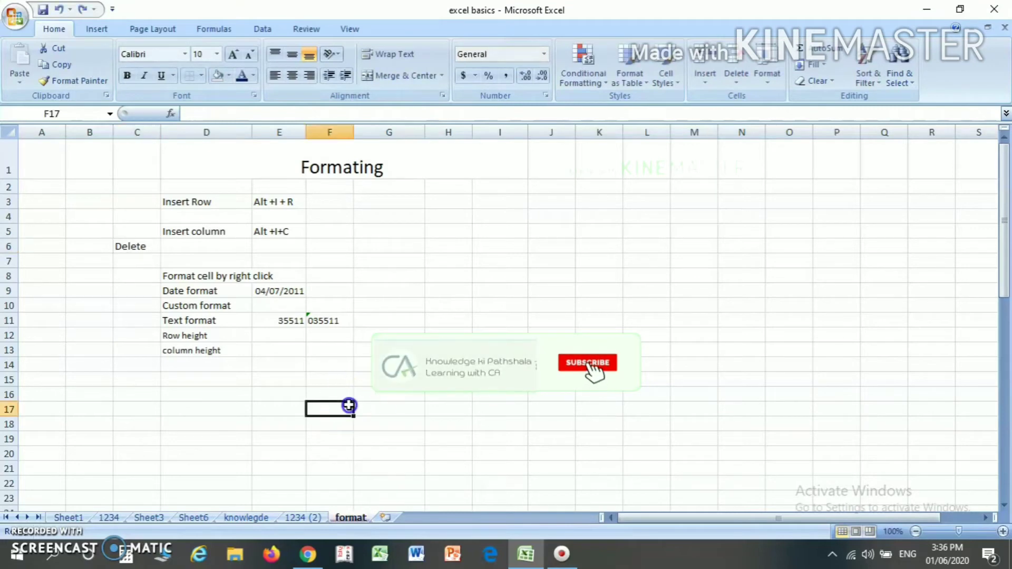
Set the tab color of the format worksheet to the darkest red theme shade
{"action": "left_click", "coordinate": [355, 519]}
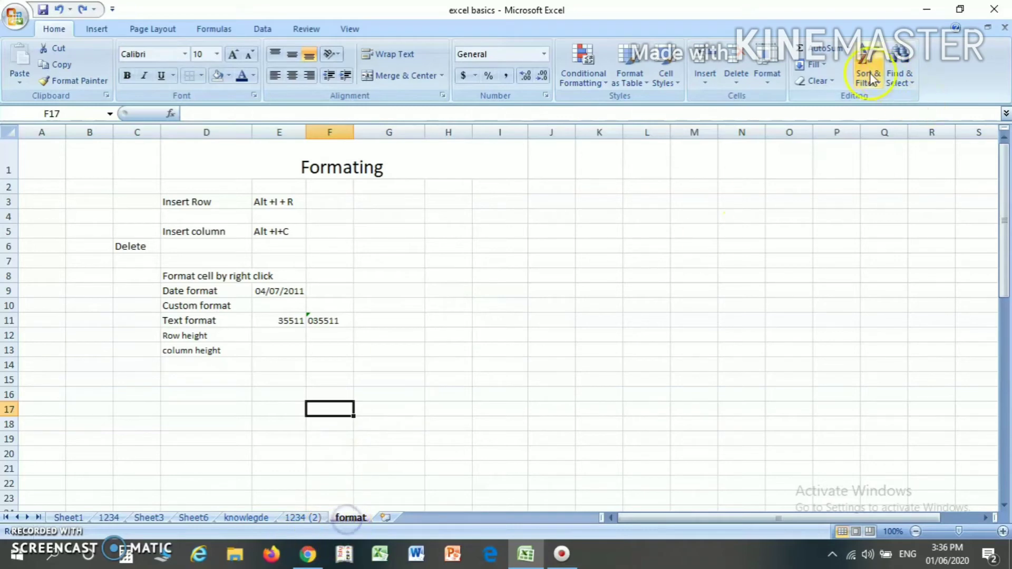
{"action": "left_click", "coordinate": [767, 80]}
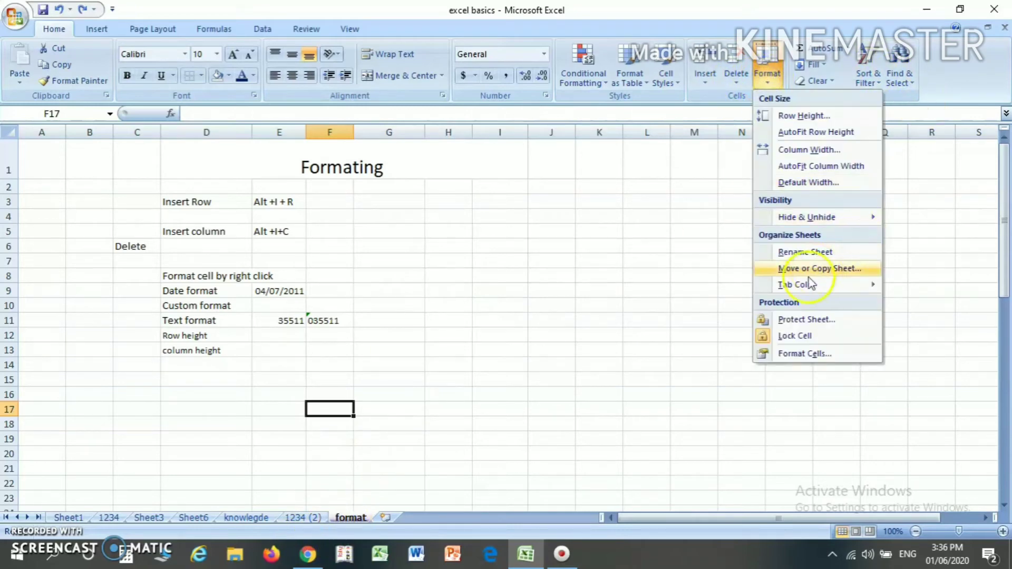
{"action": "mouse_move", "coordinate": [805, 288]}
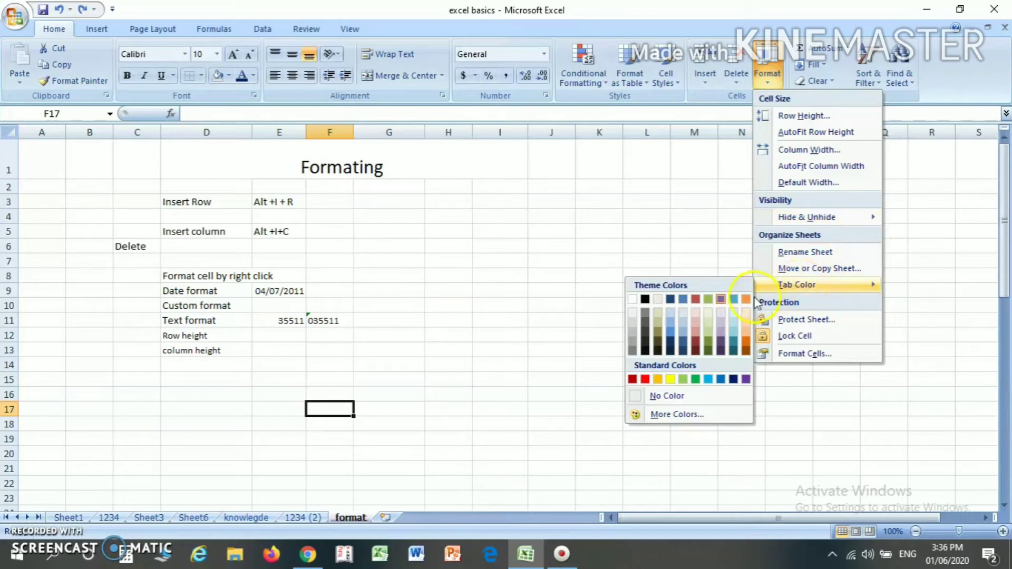
{"action": "left_click", "coordinate": [697, 348]}
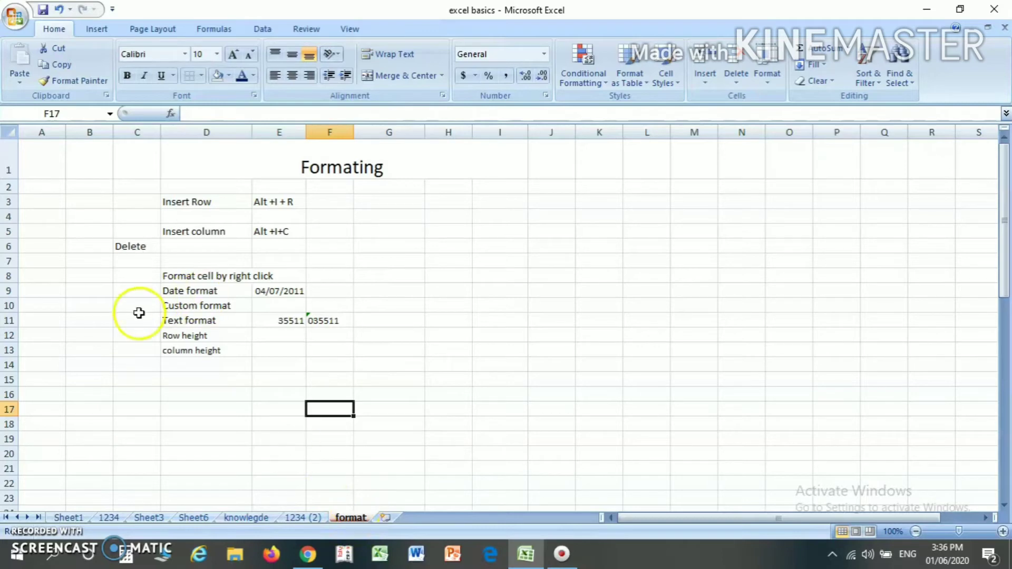
Set the height of row 3, containing the Insert Row label, to 20
{"action": "left_click", "coordinate": [773, 84]}
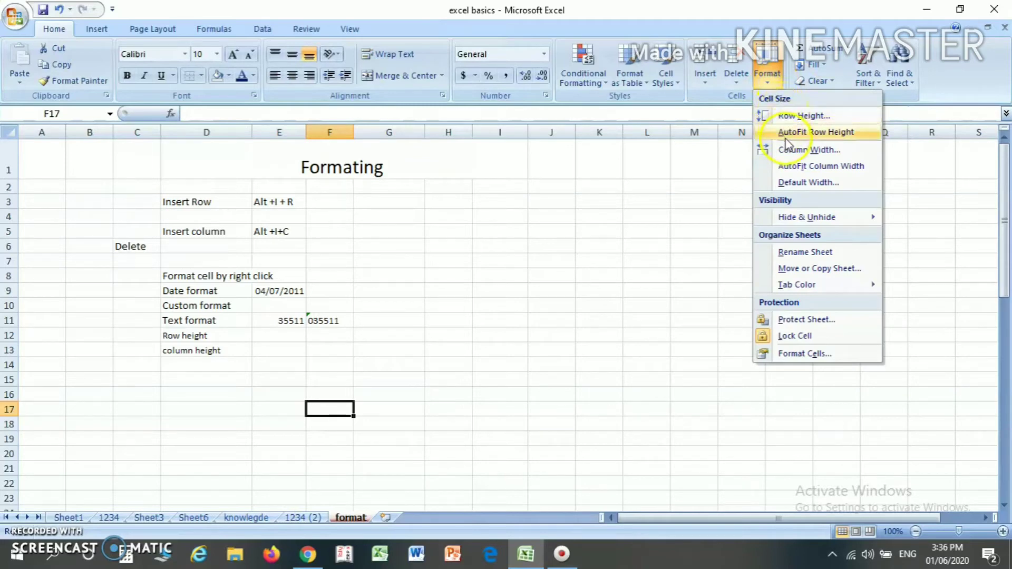
{"action": "left_click", "coordinate": [782, 119]}
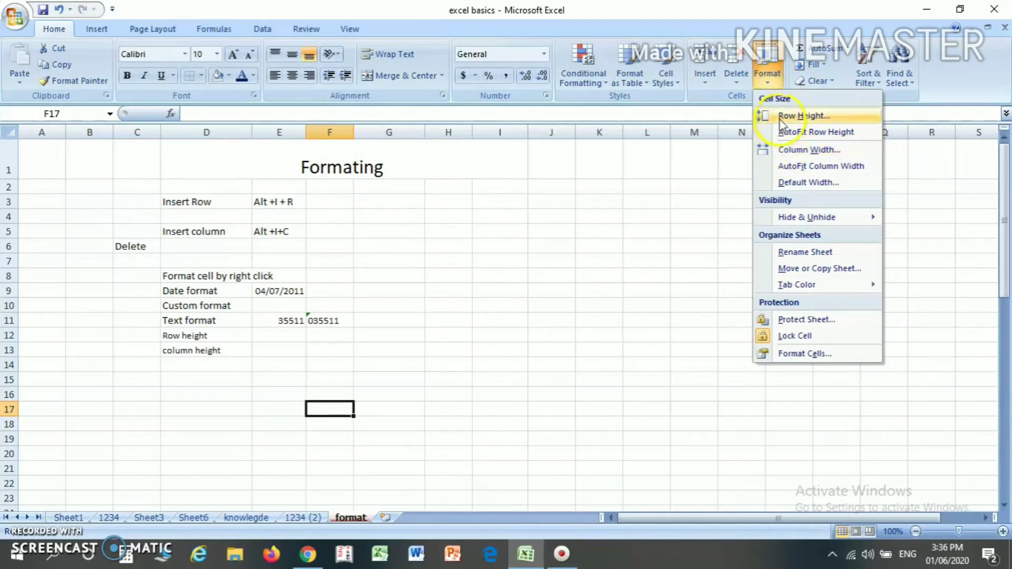
{"action": "left_click", "coordinate": [224, 201]}
{"action": "left_click", "coordinate": [223, 202]}
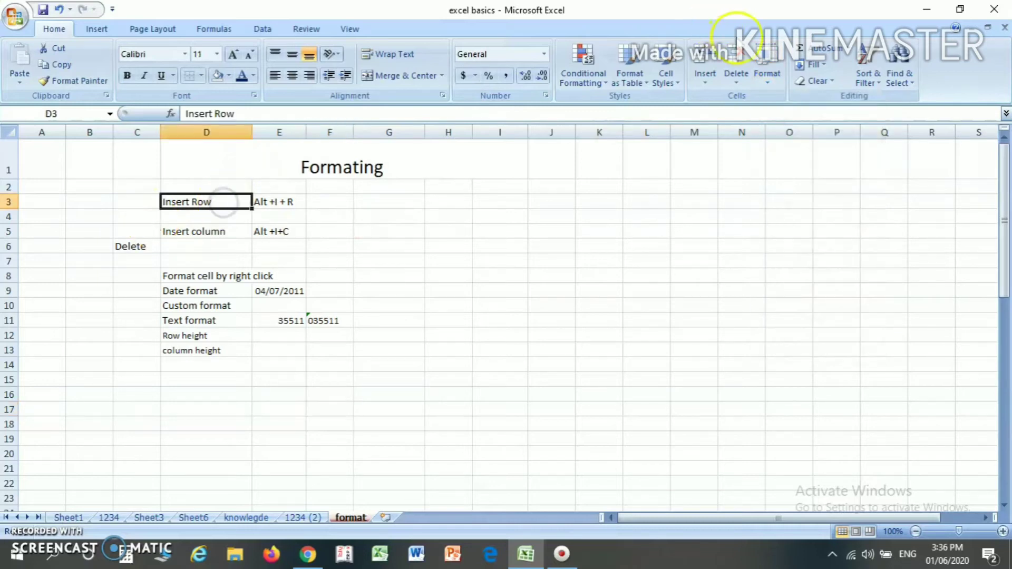
{"action": "left_click", "coordinate": [767, 71]}
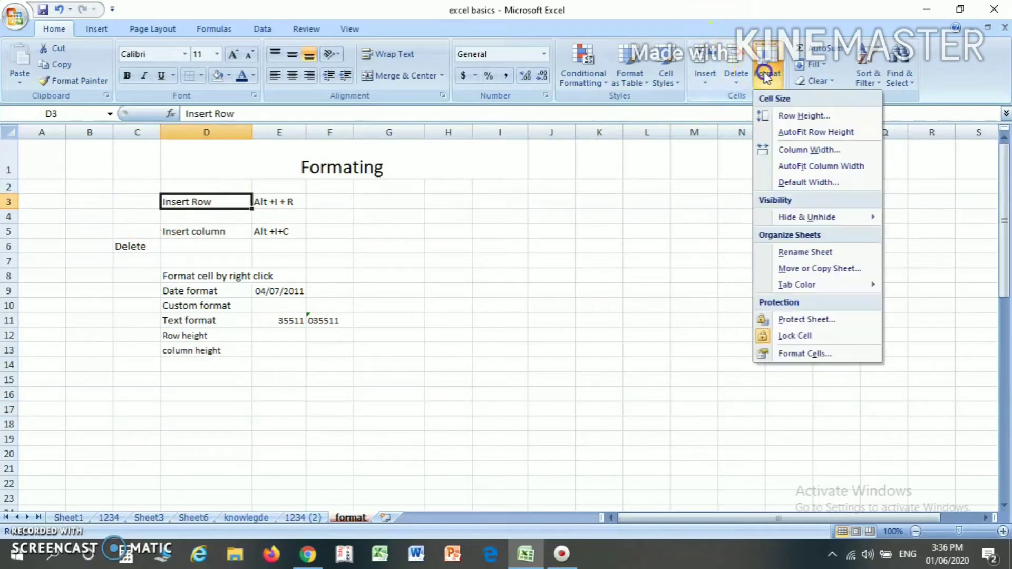
{"action": "left_click", "coordinate": [799, 116]}
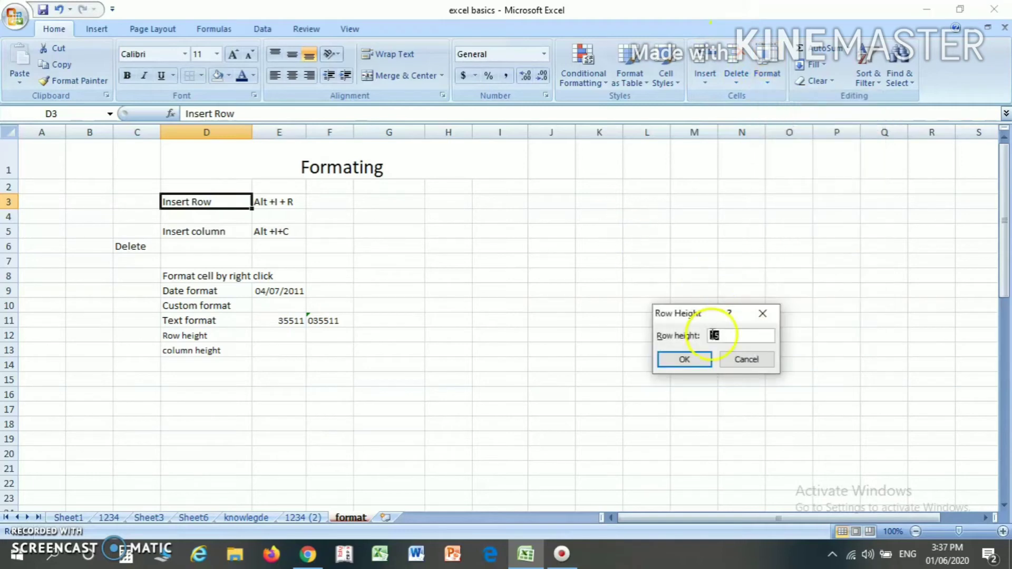
{"action": "type", "text": "20"}
{"action": "key", "text": "Return"}
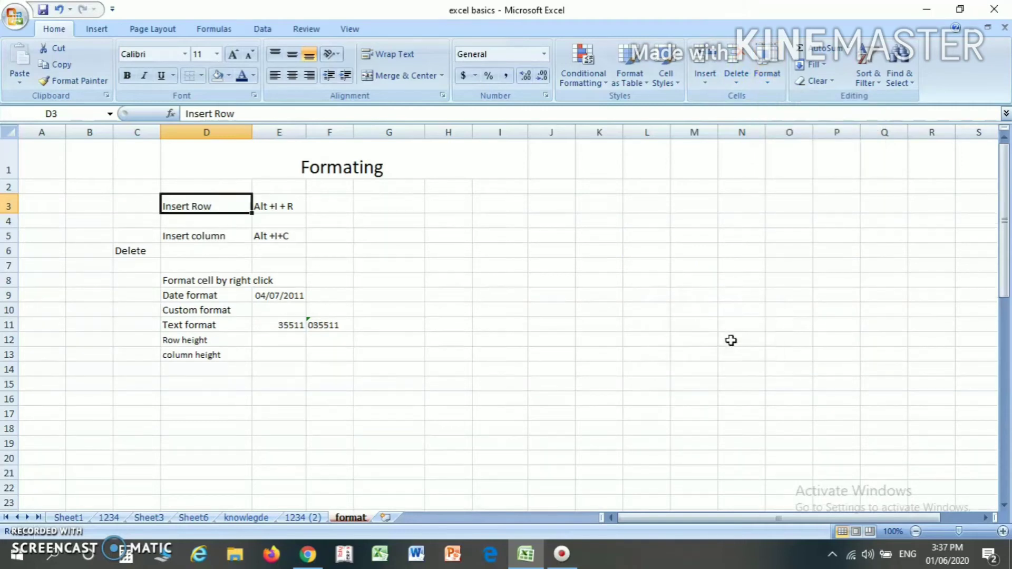
Set the height of row 3 to 50
{"action": "left_click", "coordinate": [766, 78]}
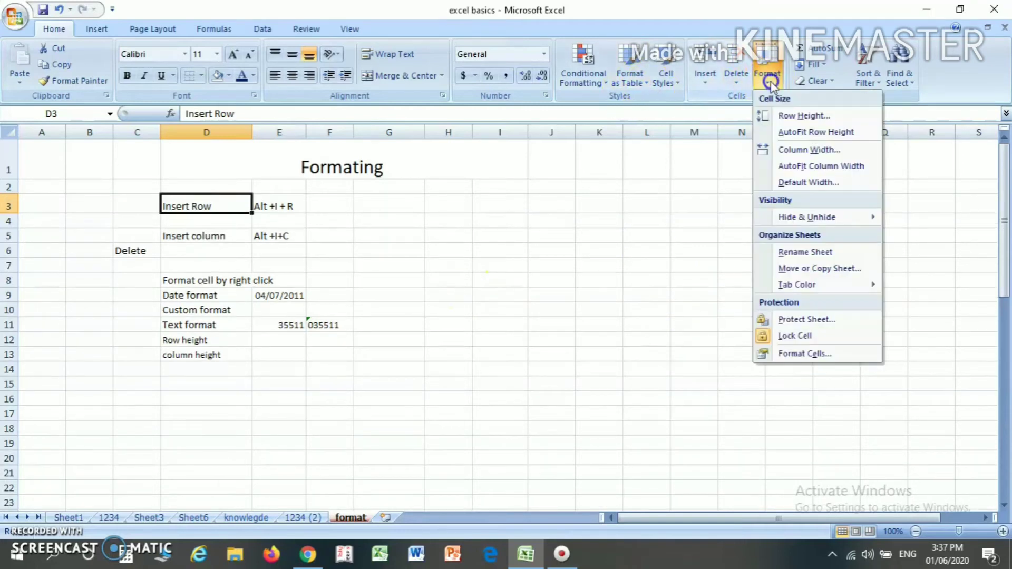
{"action": "left_click", "coordinate": [810, 116]}
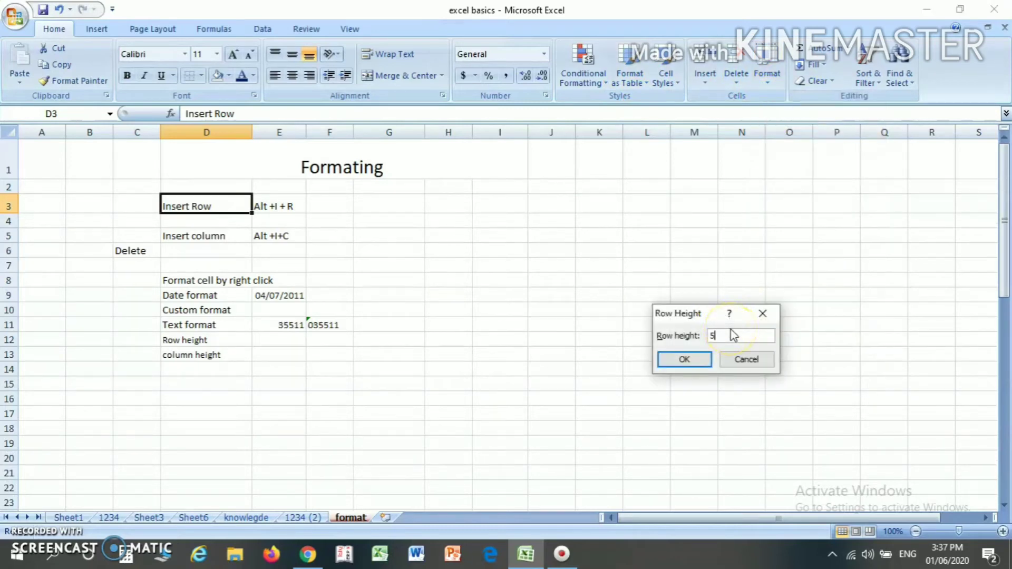
{"action": "key", "text": "Return"}
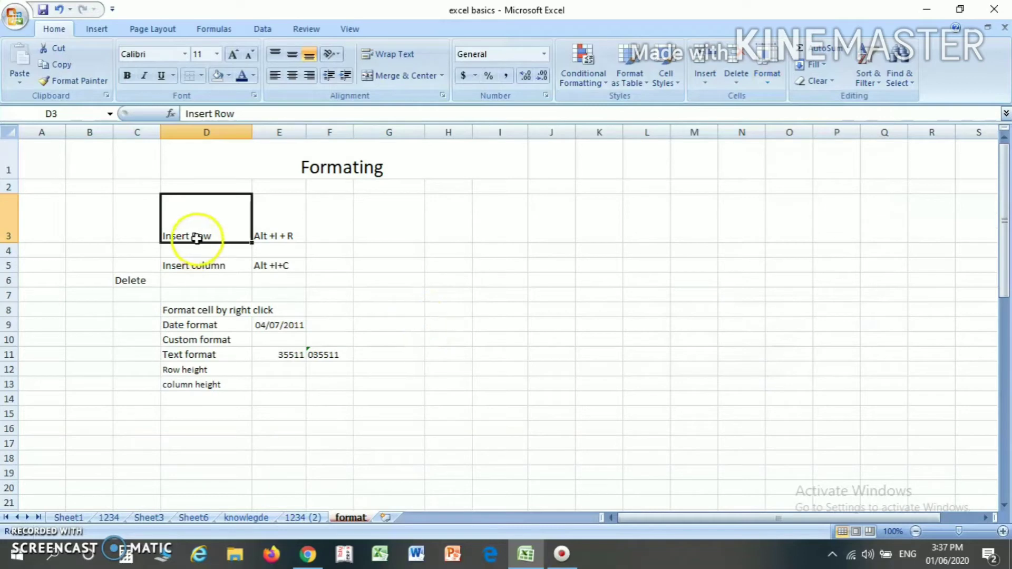
Set the width of column D to 25
{"action": "left_click", "coordinate": [767, 76]}
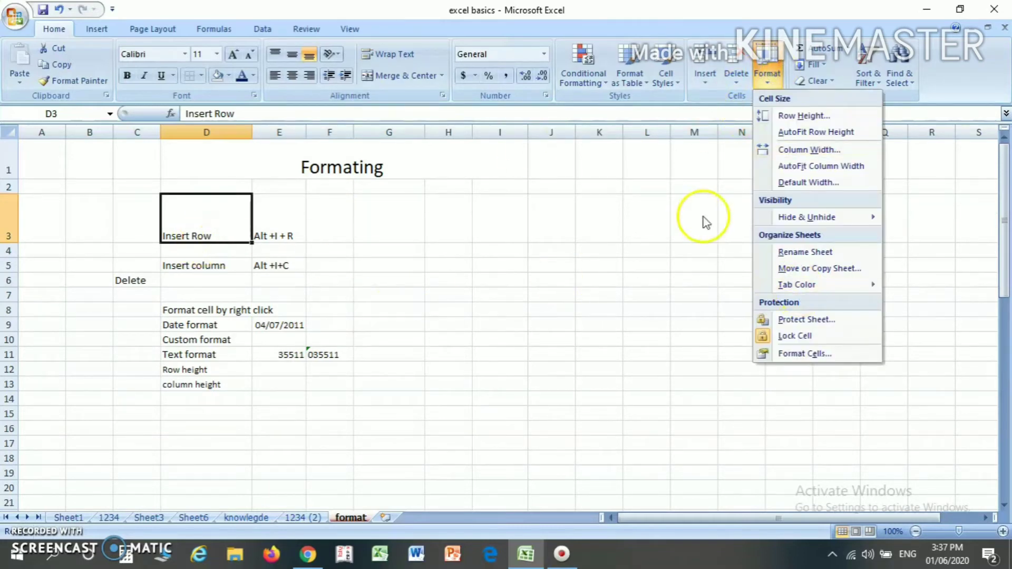
{"action": "left_click", "coordinate": [799, 149]}
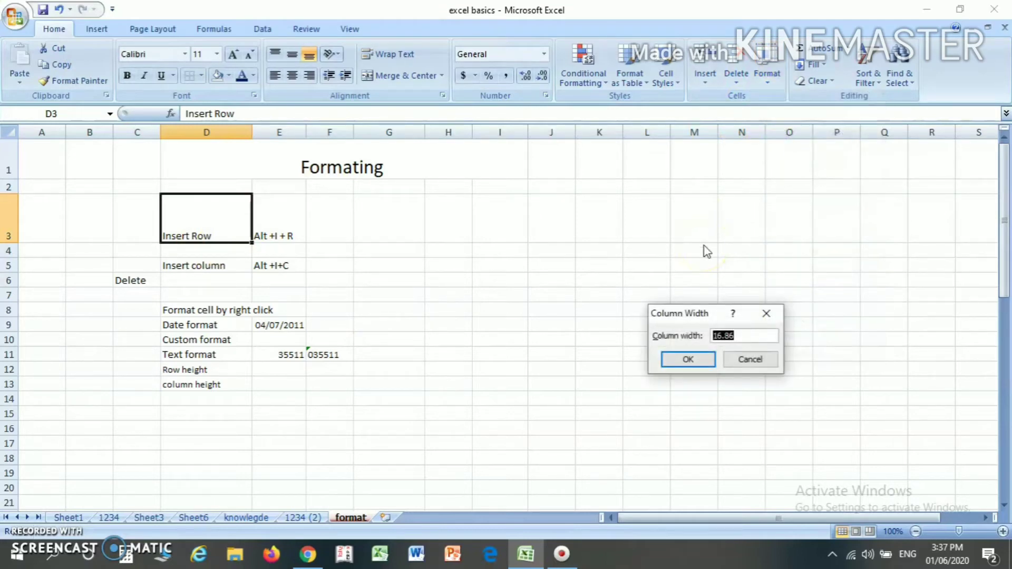
{"action": "type", "text": "25"}
{"action": "key", "text": "Return"}
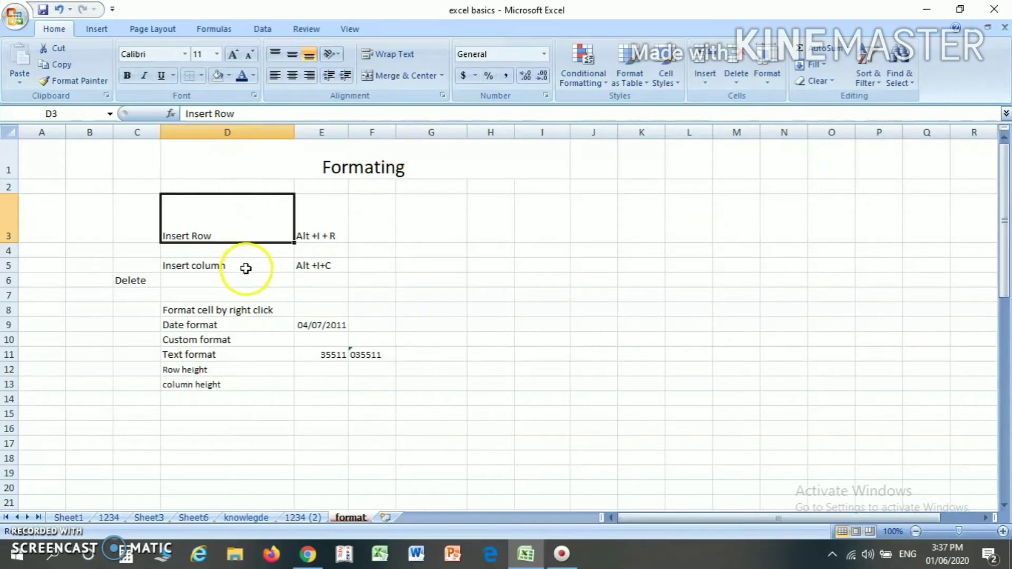
{"action": "left_click", "coordinate": [767, 76]}
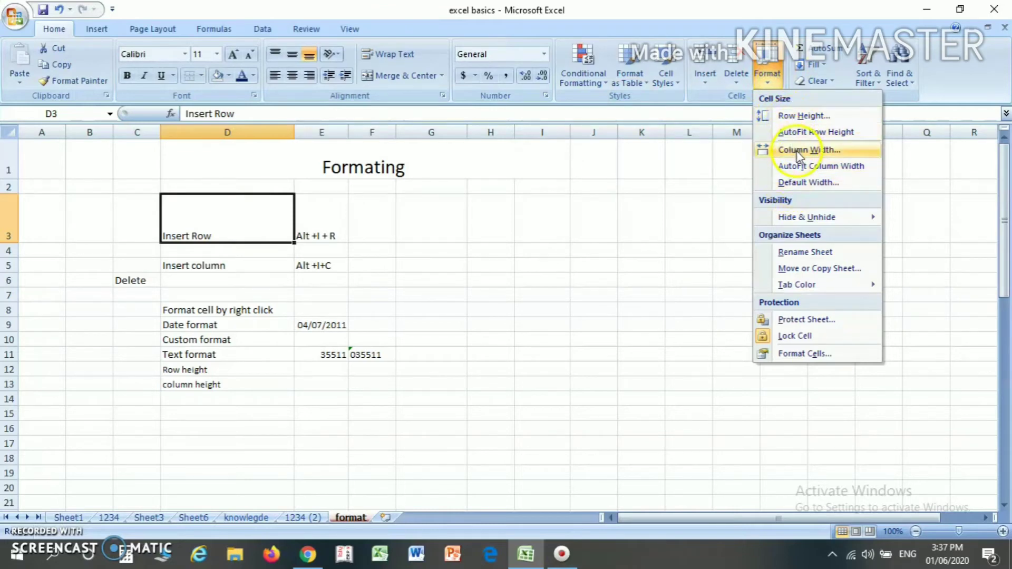
{"action": "left_click", "coordinate": [125, 358]}
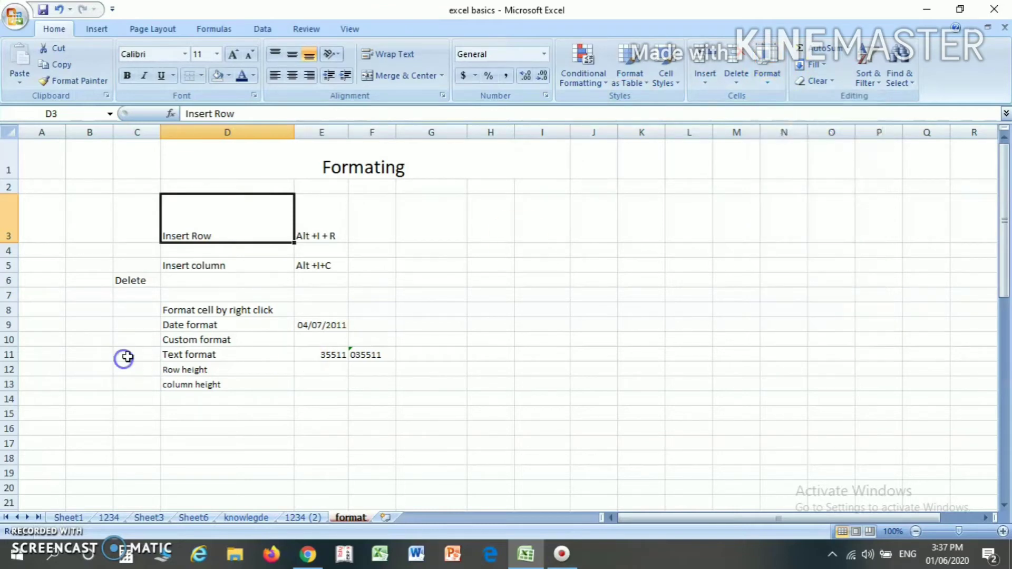
{"action": "left_click", "coordinate": [174, 313]}
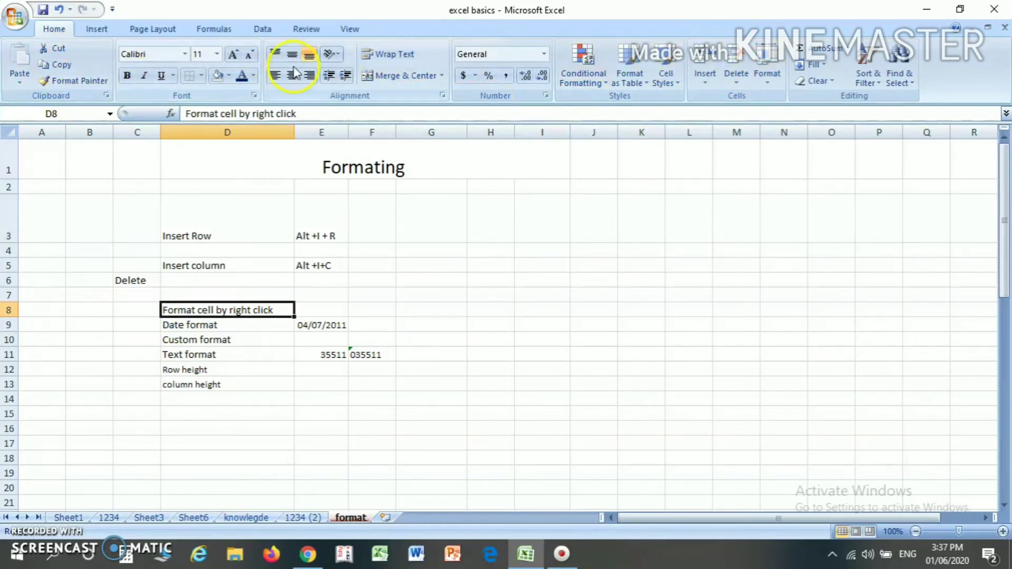
{"action": "left_click", "coordinate": [772, 80]}
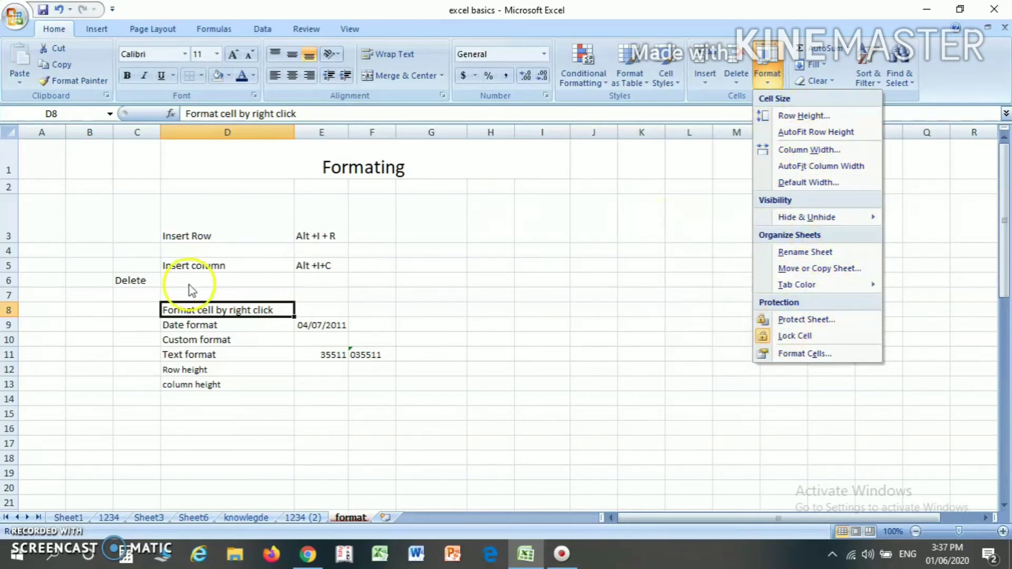
{"action": "left_click", "coordinate": [198, 308]}
Select the range C3:G18 and examine its Alignment and Font options in Format Cells
{"action": "left_click_drag", "start_coordinate": [158, 224], "coordinate": [433, 463]}
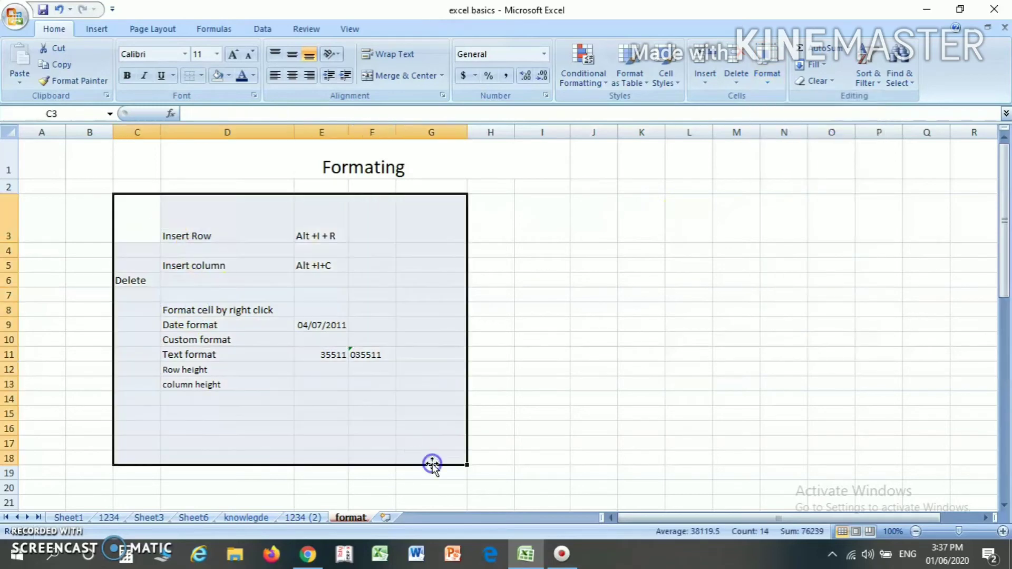
{"action": "right_click", "coordinate": [228, 329]}
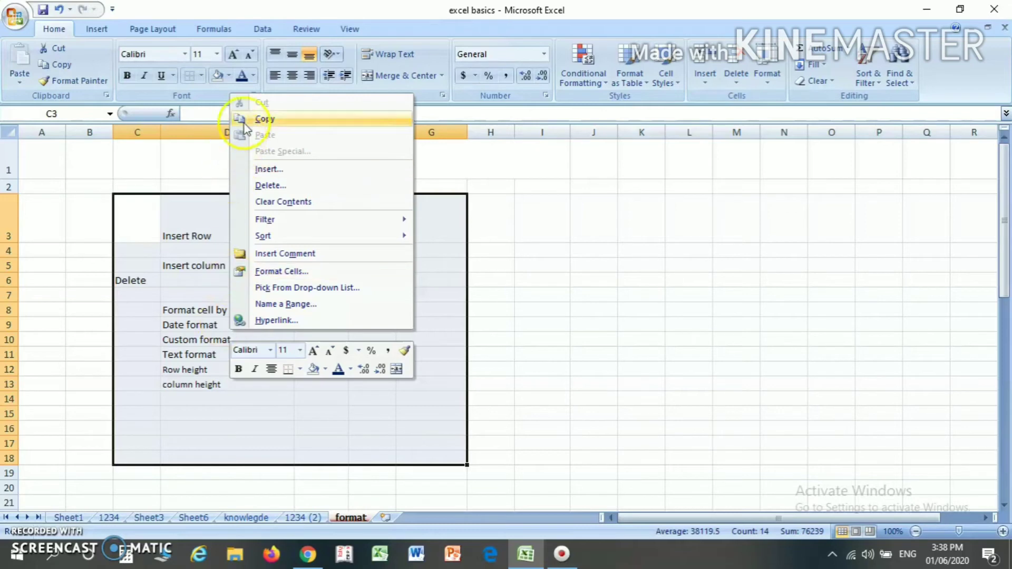
{"action": "left_click", "coordinate": [270, 272]}
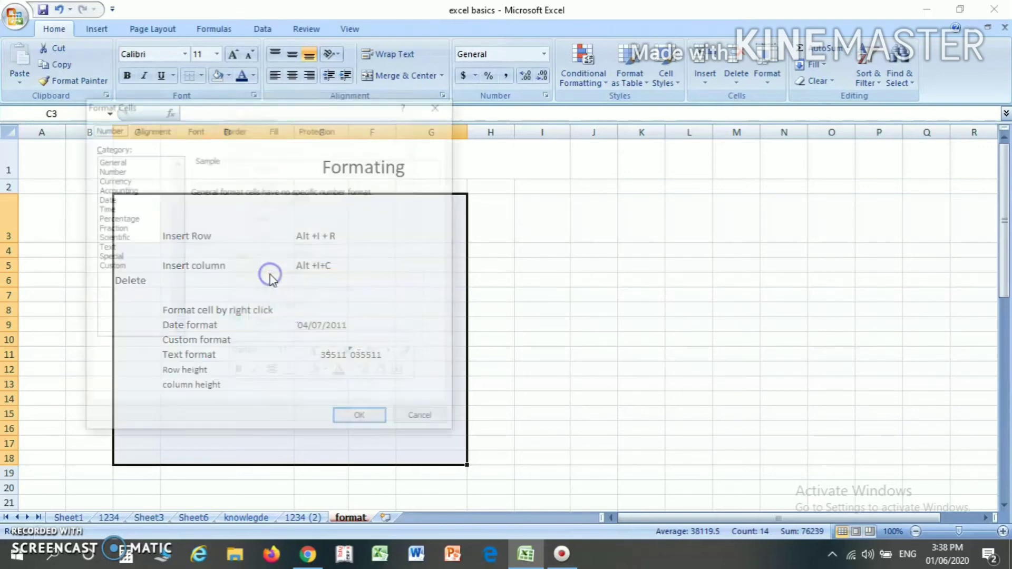
{"action": "left_click_drag", "start_coordinate": [142, 108], "coordinate": [272, 198]}
{"action": "left_click", "coordinate": [281, 217]}
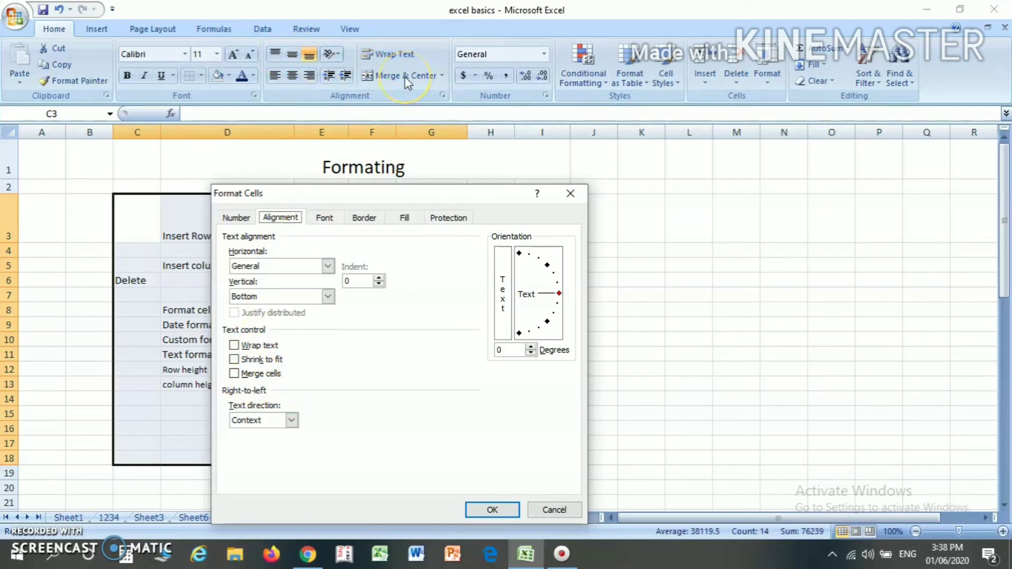
{"action": "left_click", "coordinate": [331, 219]}
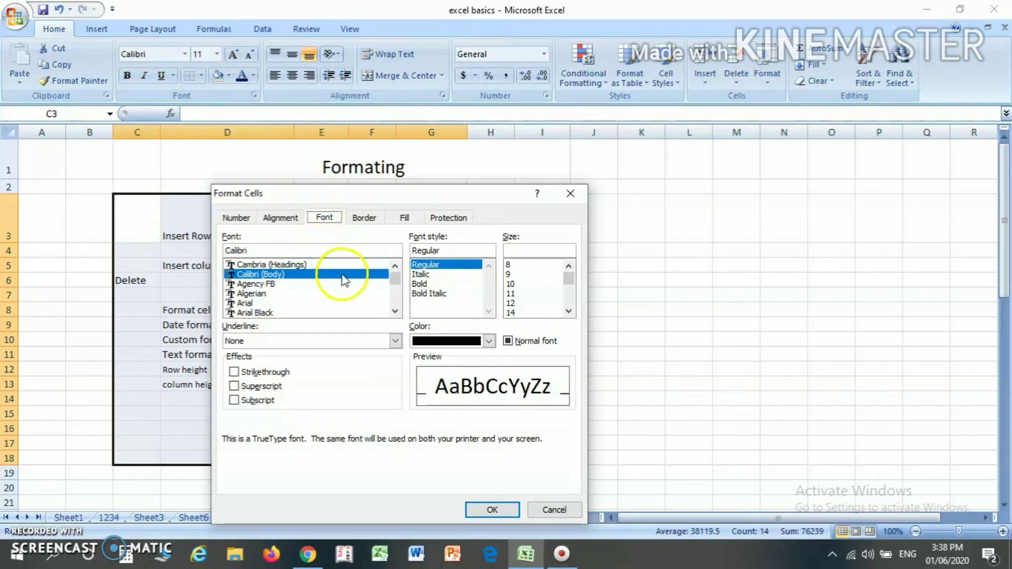
Preview an outline border for the range C3:G18, view the fill options, and close Format Cells without applying anything
{"action": "left_click", "coordinate": [364, 218]}
{"action": "left_click", "coordinate": [384, 264]}
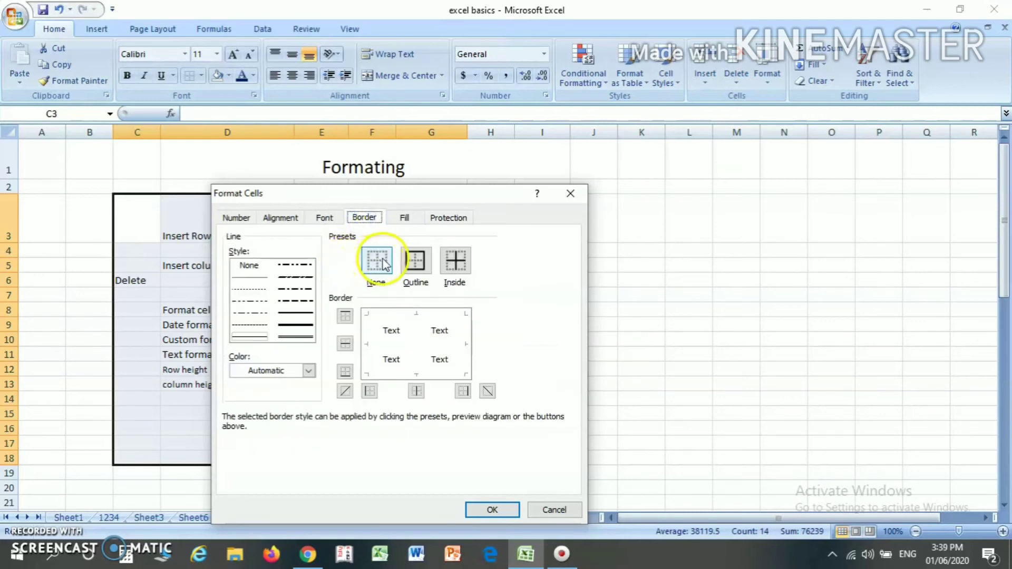
{"action": "left_click", "coordinate": [416, 264]}
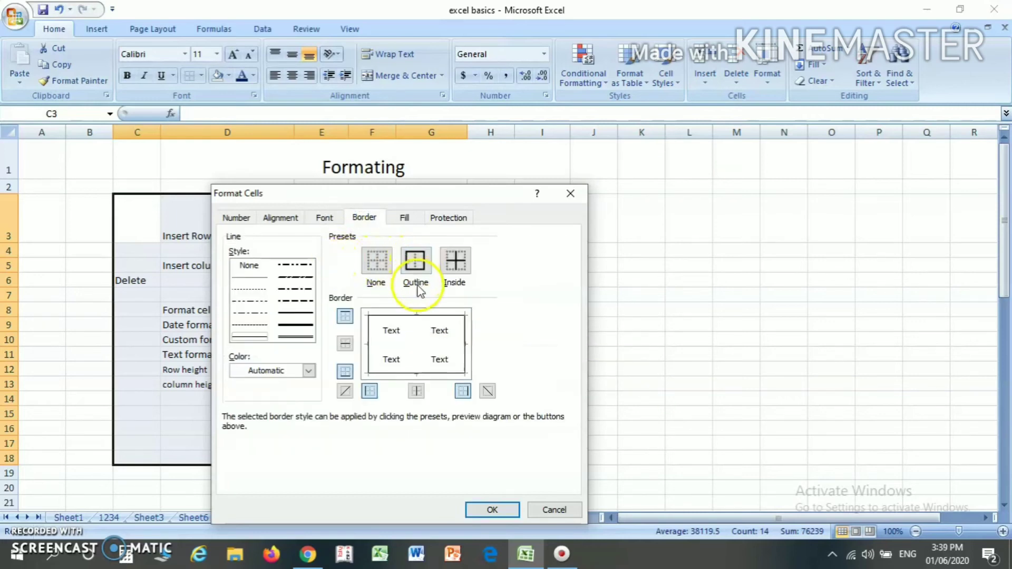
{"action": "left_click", "coordinate": [491, 511]}
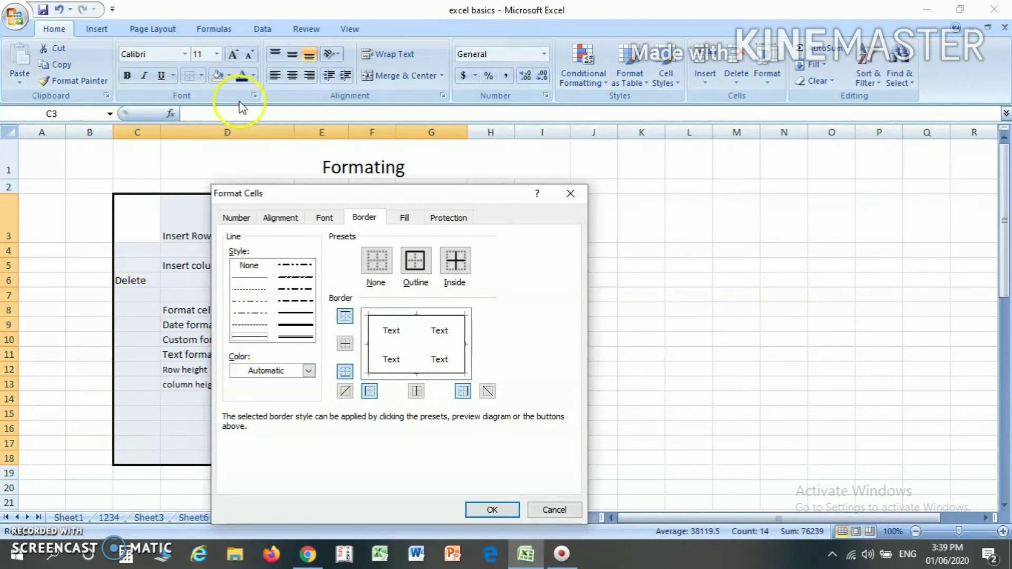
{"action": "left_click", "coordinate": [404, 219]}
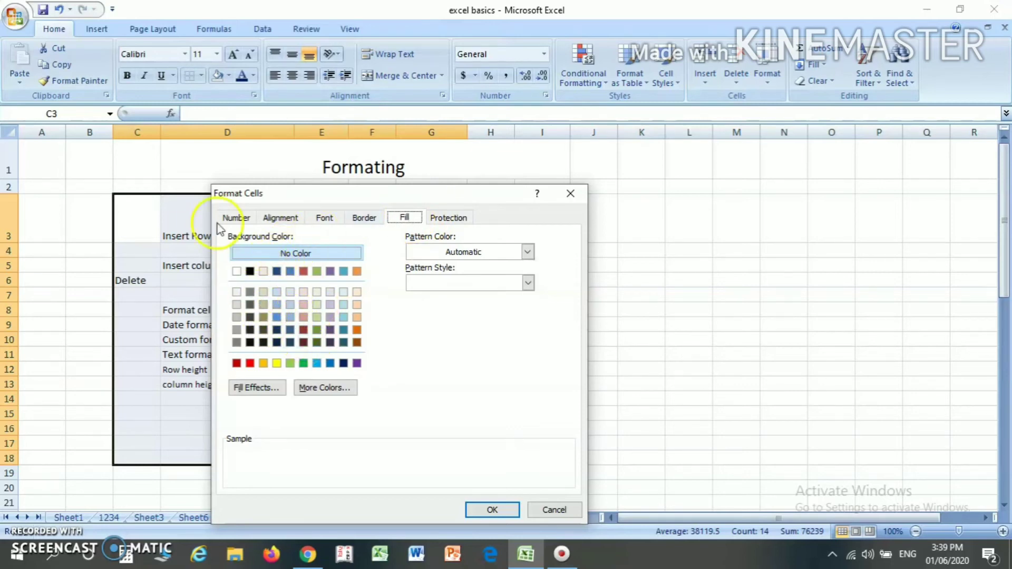
{"action": "left_click_drag", "start_coordinate": [255, 199], "coordinate": [527, 221]}
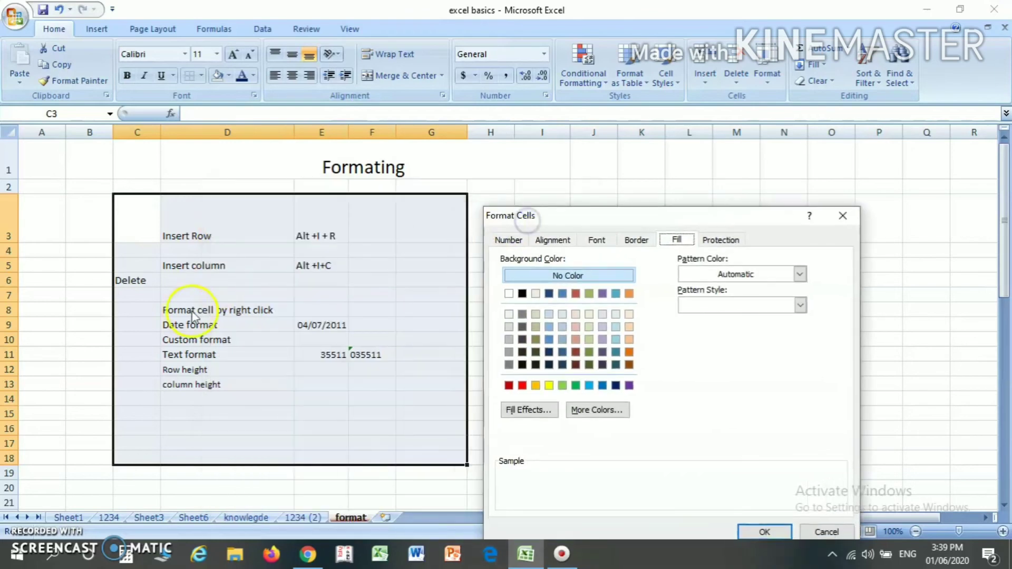
{"action": "left_click", "coordinate": [842, 215]}
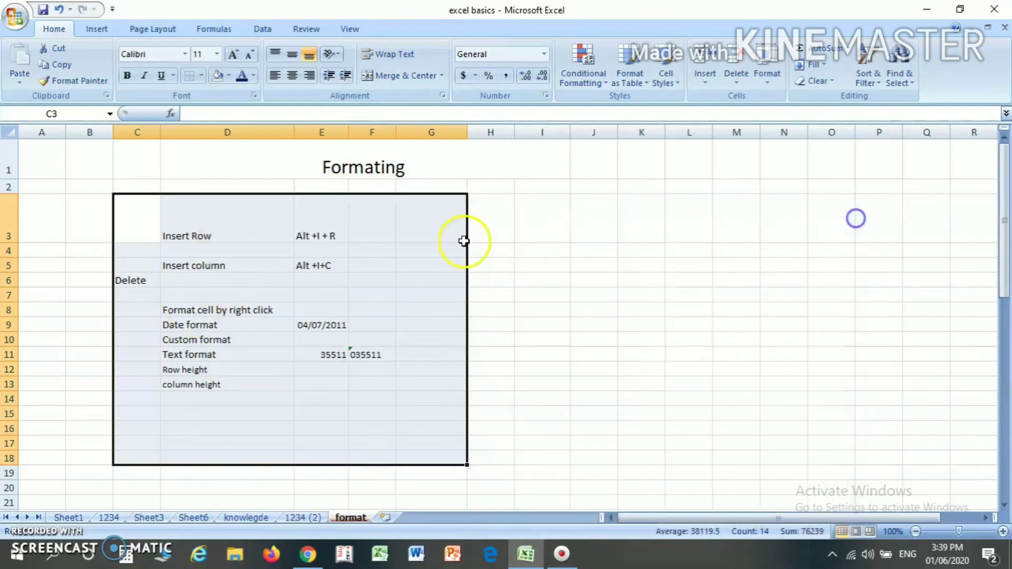
Open Format Cells for the Format cell by right click cell, D8, and view the number format categories
{"action": "left_click", "coordinate": [324, 301]}
{"action": "left_click", "coordinate": [211, 315]}
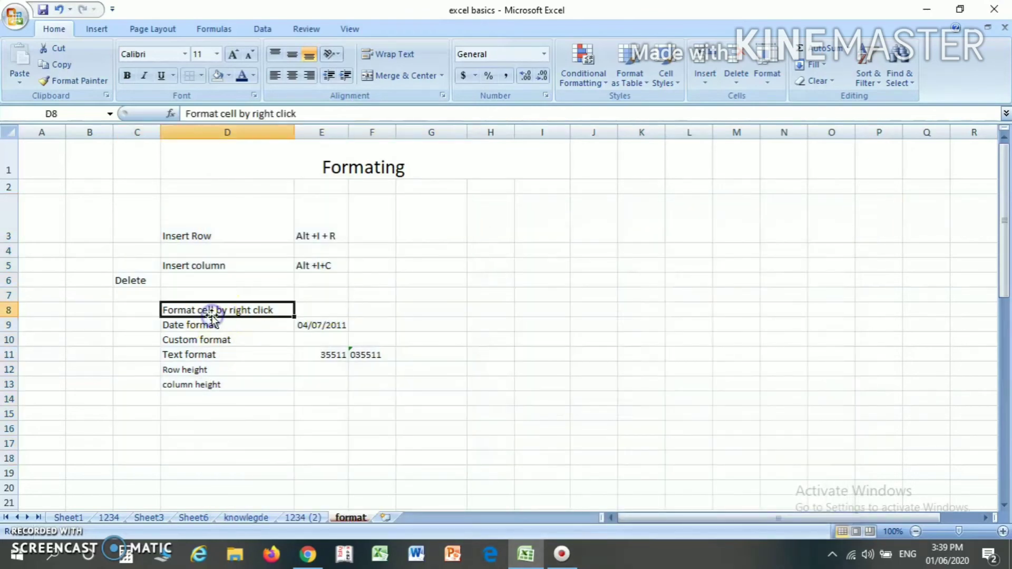
{"action": "left_click", "coordinate": [211, 315]}
{"action": "right_click", "coordinate": [211, 315]}
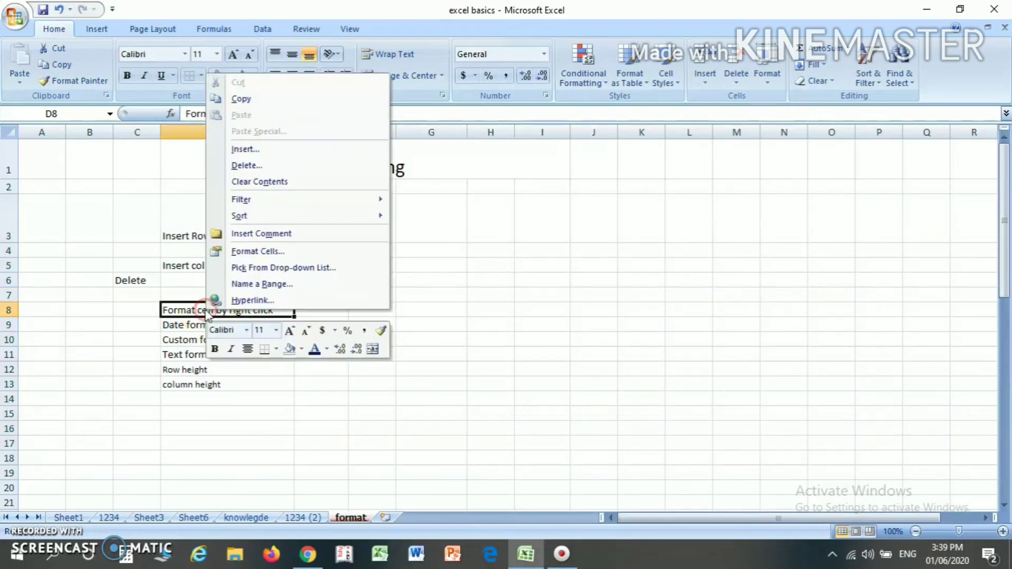
{"action": "left_click", "coordinate": [245, 251]}
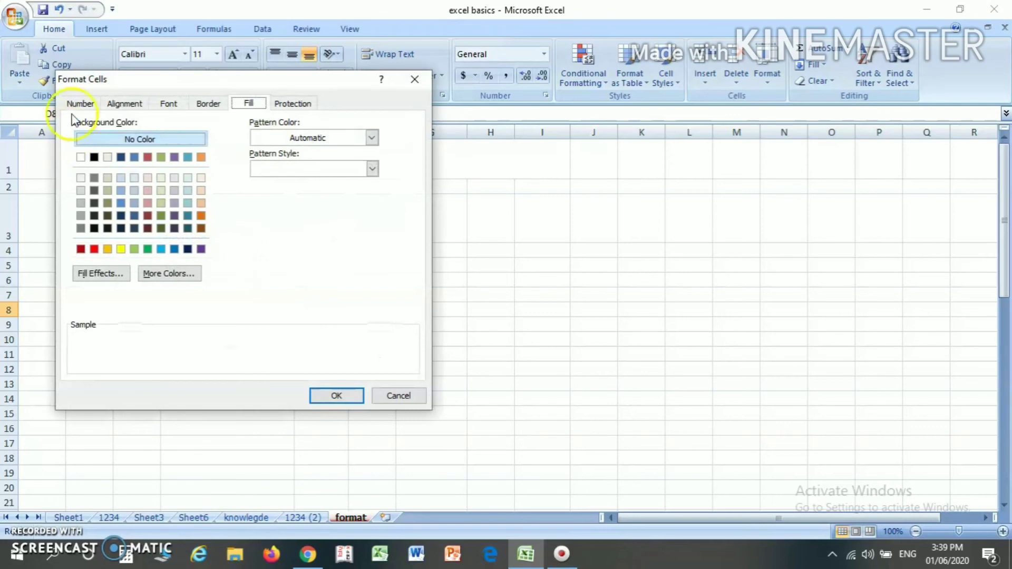
{"action": "left_click_drag", "start_coordinate": [93, 79], "coordinate": [443, 134]}
{"action": "left_click", "coordinate": [435, 158]}
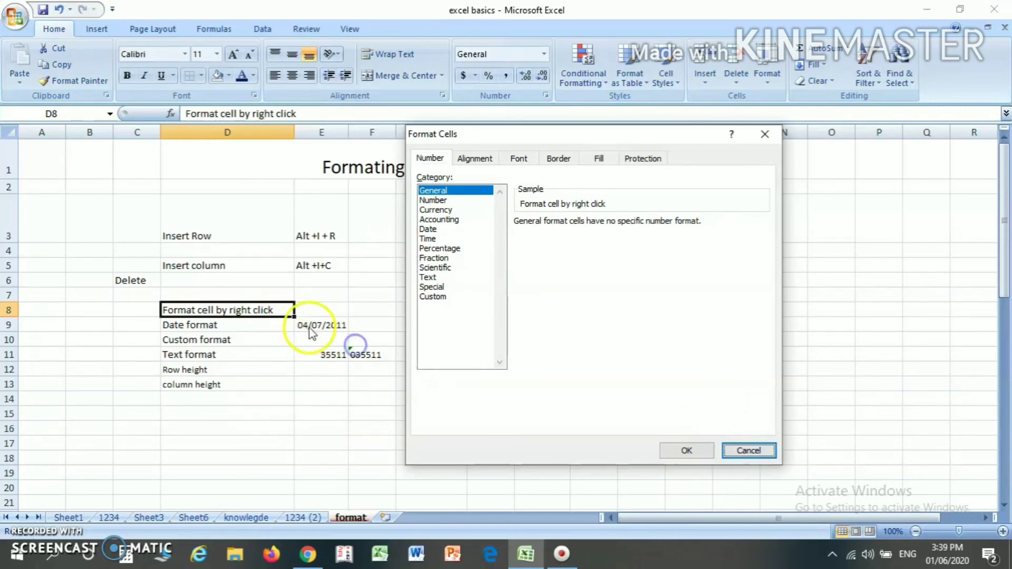
Close the open Format Cells dialog and format the date in cell E9 as a Number with 2 decimal places
{"action": "left_click", "coordinate": [764, 450]}
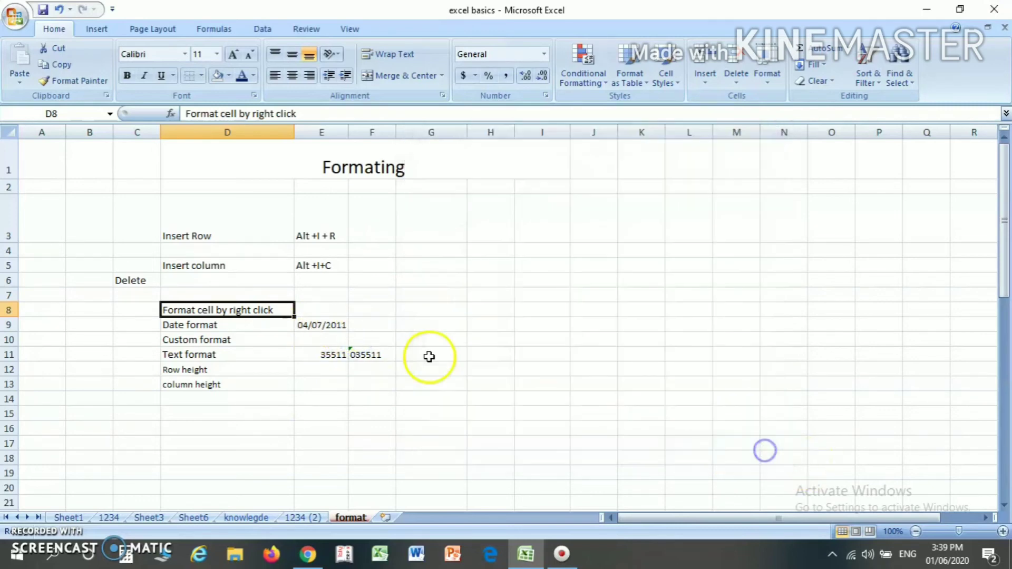
{"action": "right_click", "coordinate": [324, 325]}
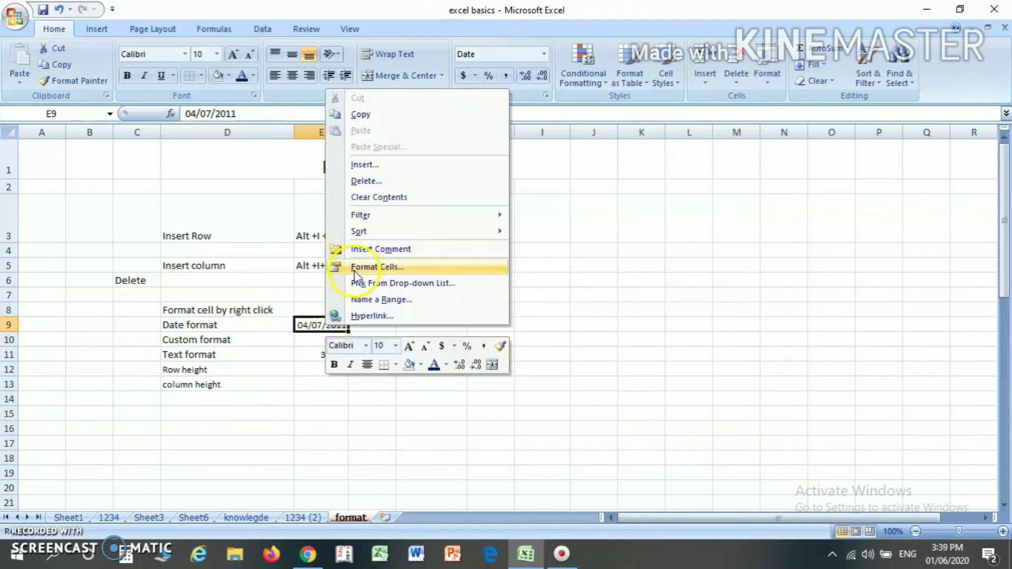
{"action": "left_click", "coordinate": [340, 267]}
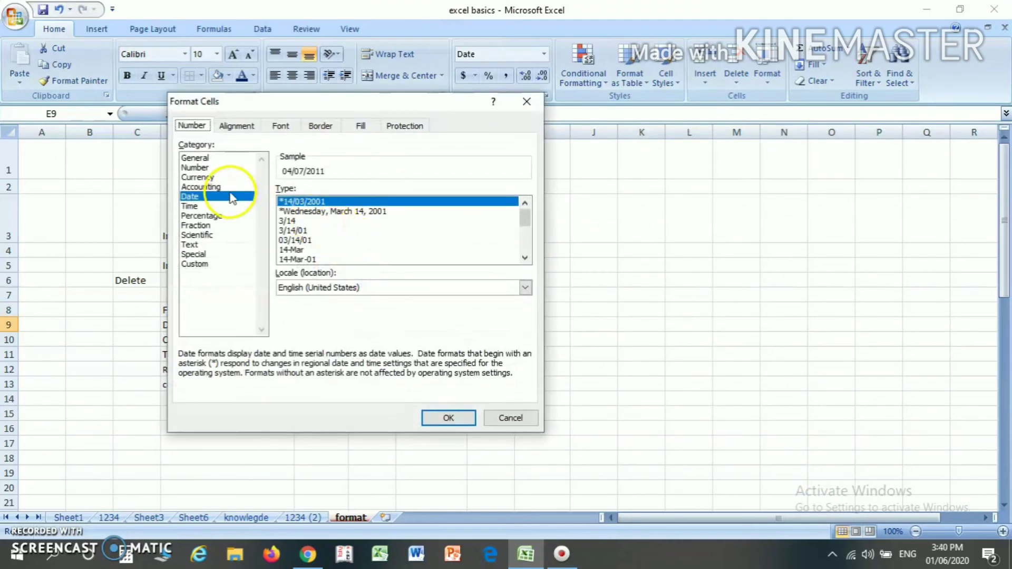
{"action": "left_click", "coordinate": [198, 169]}
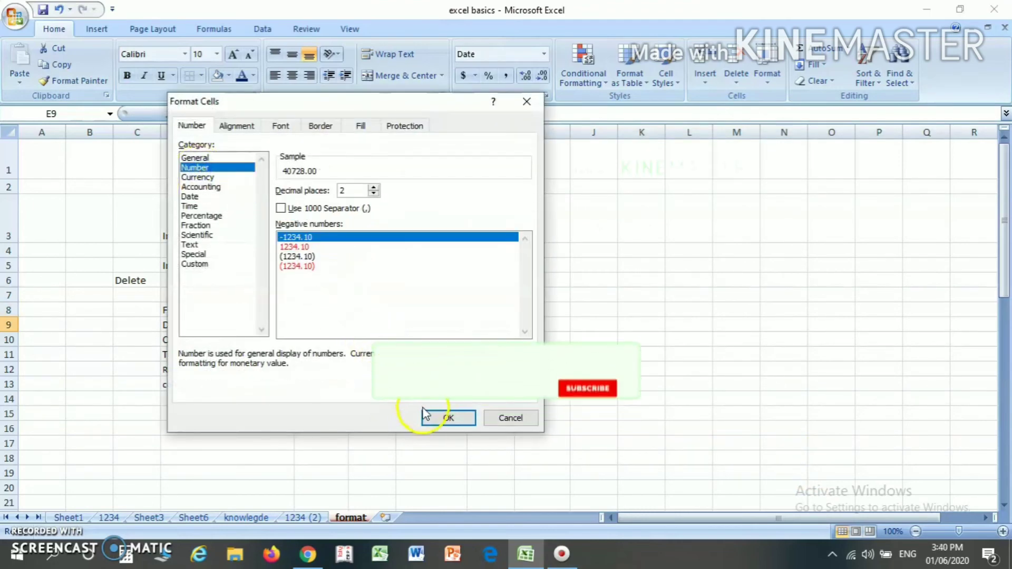
{"action": "left_click", "coordinate": [440, 417]}
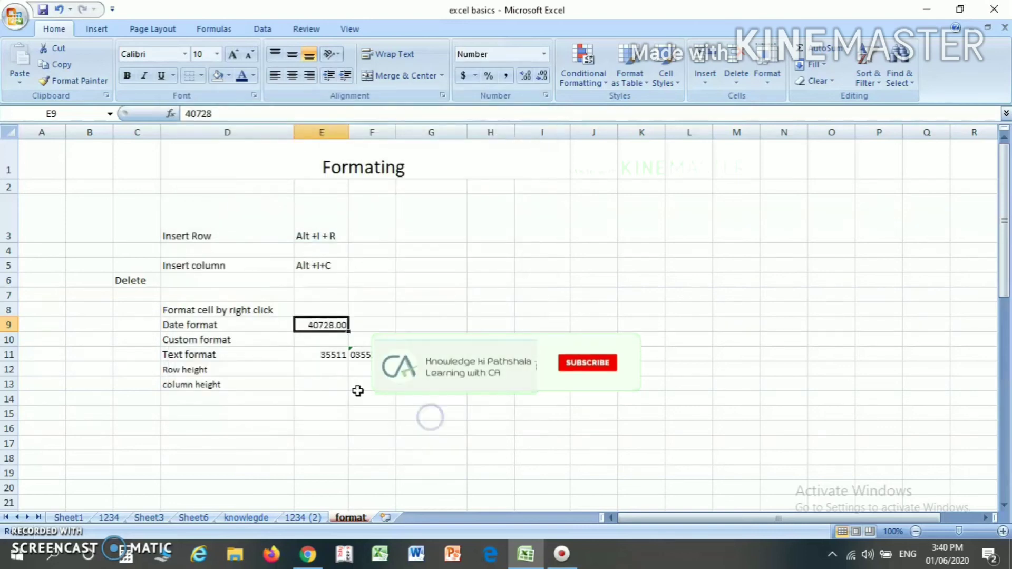
Format cell E9 as a Date of type *14/03/2001
{"action": "right_click", "coordinate": [329, 330]}
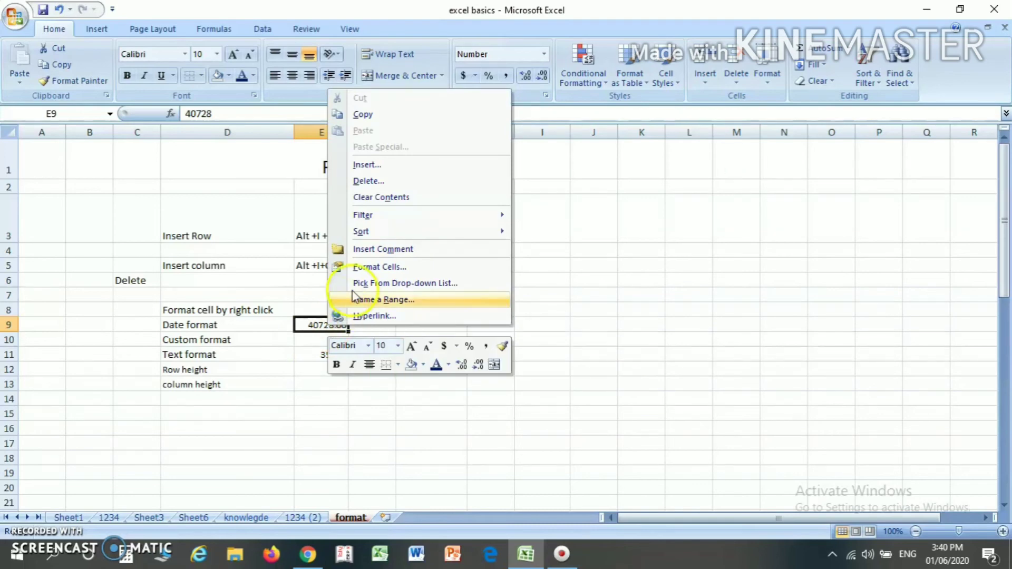
{"action": "left_click", "coordinate": [356, 269]}
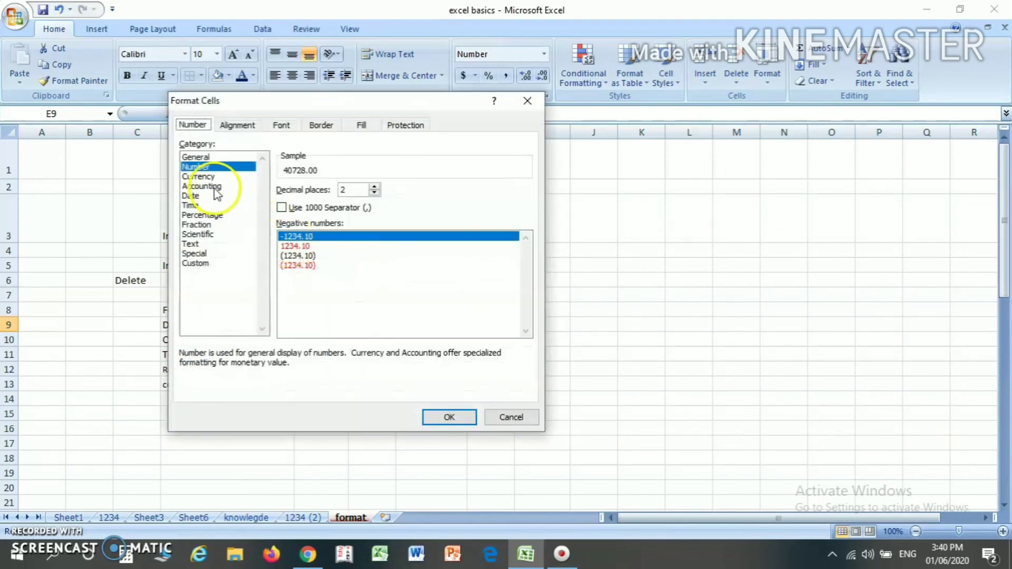
{"action": "left_click", "coordinate": [190, 196]}
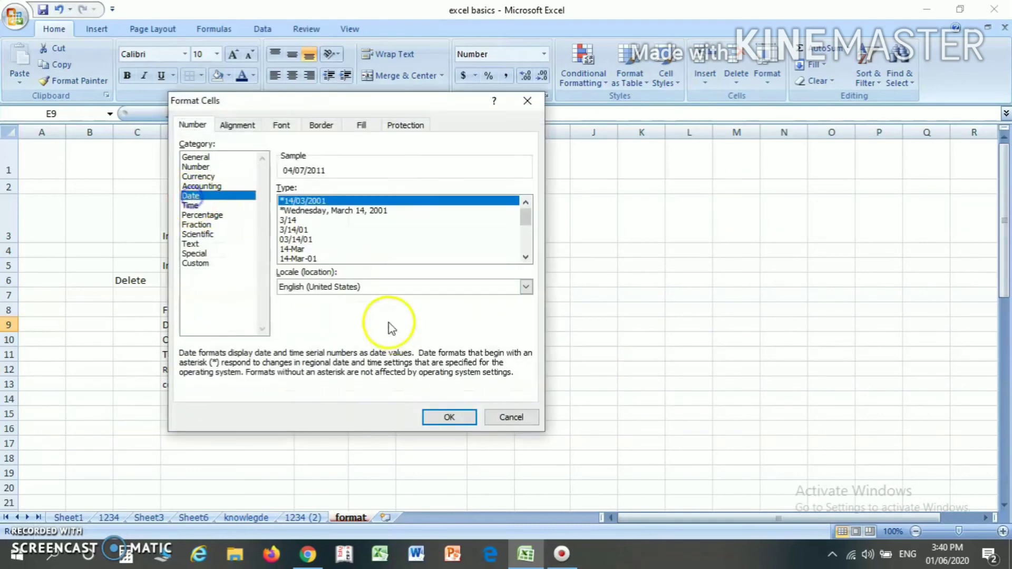
{"action": "left_click", "coordinate": [438, 419]}
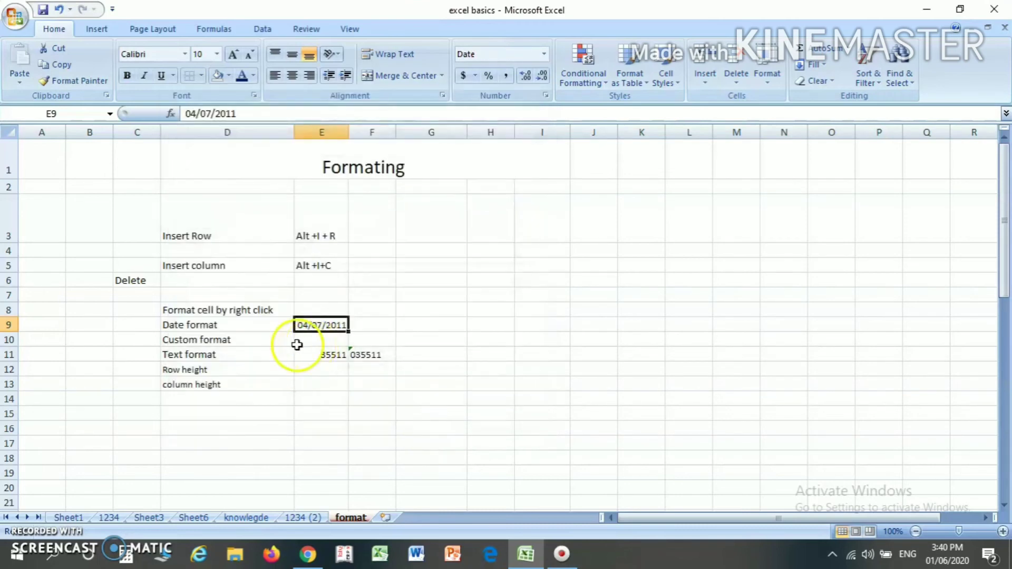
Apply the custom number format dd-mmm-yy to the date in cell E9
{"action": "left_click", "coordinate": [254, 339]}
{"action": "left_click", "coordinate": [301, 341]}
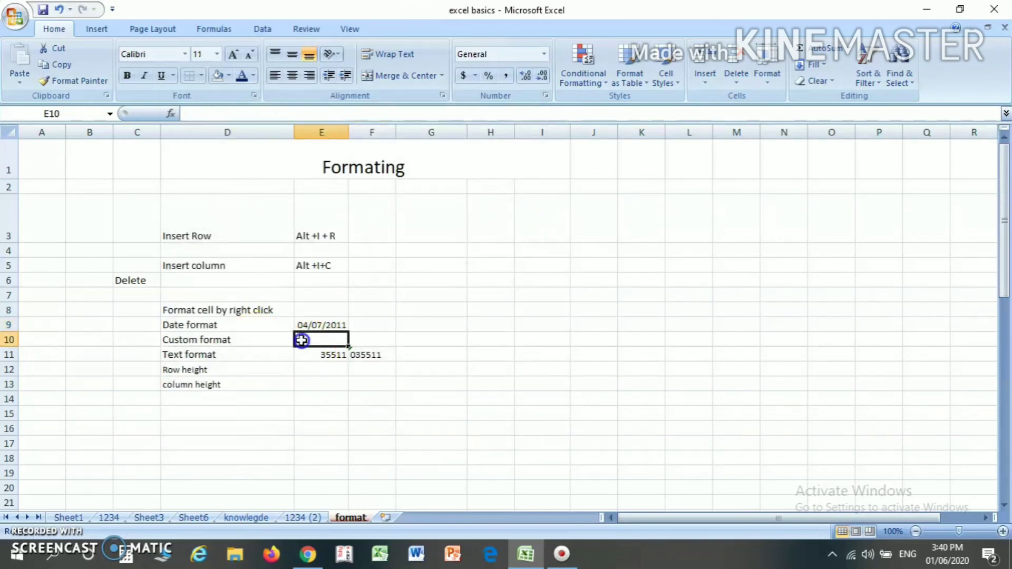
{"action": "left_click", "coordinate": [304, 325]}
{"action": "right_click", "coordinate": [304, 325]}
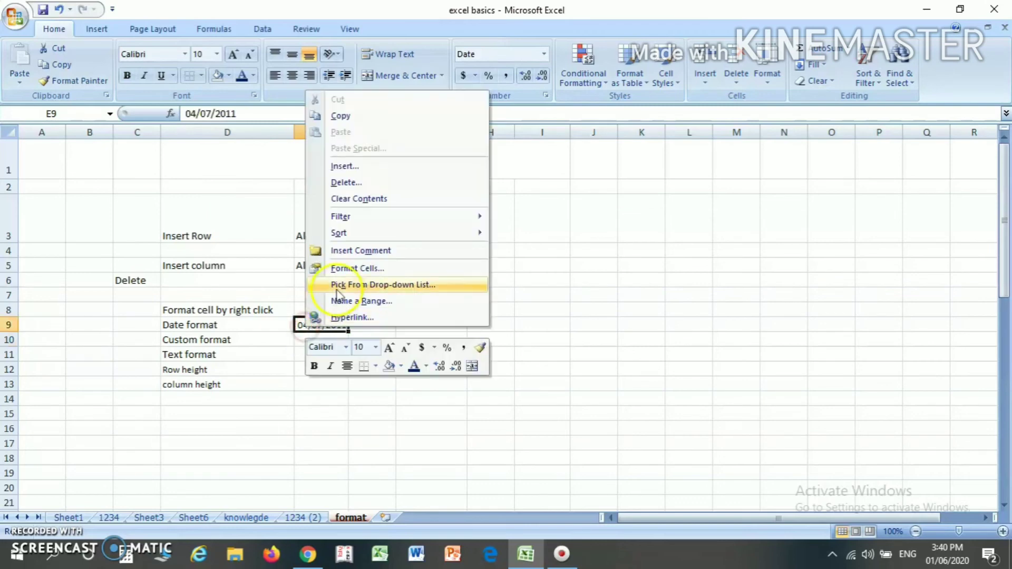
{"action": "left_click", "coordinate": [337, 268]}
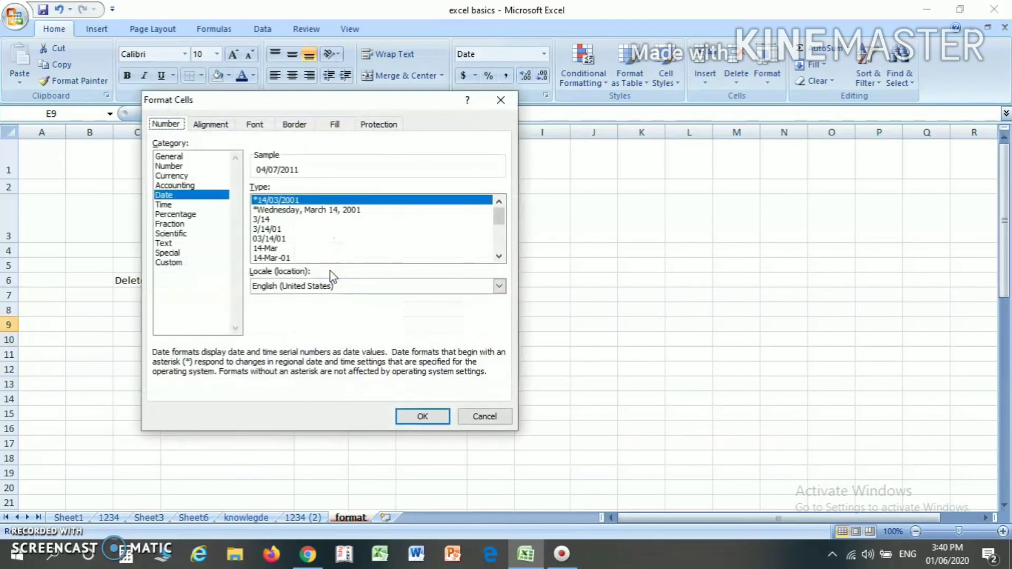
{"action": "left_click", "coordinate": [170, 263]}
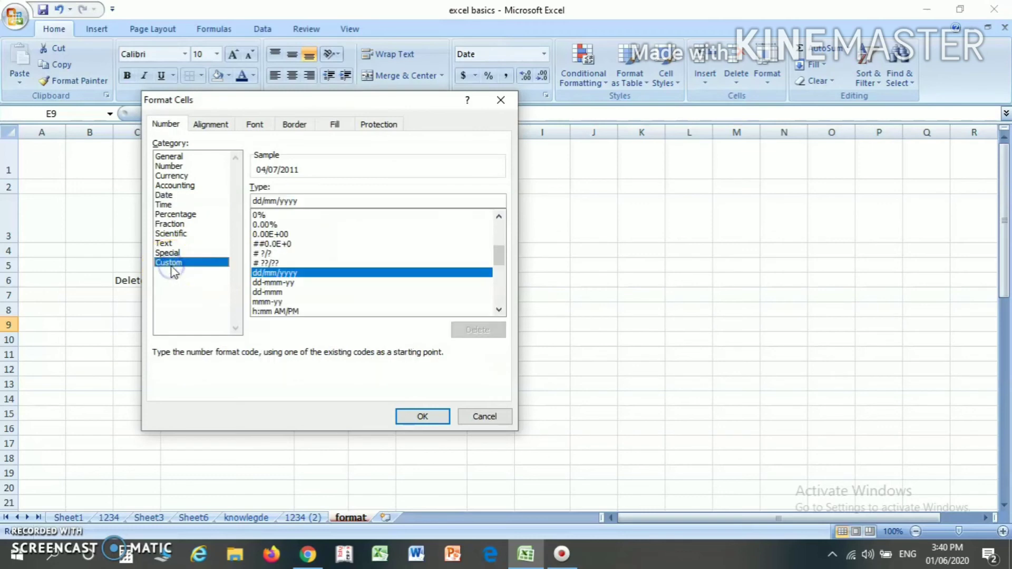
{"action": "left_click", "coordinate": [300, 199]}
{"action": "key", "text": "BackSpace"}
{"action": "key", "text": "BackSpace"}
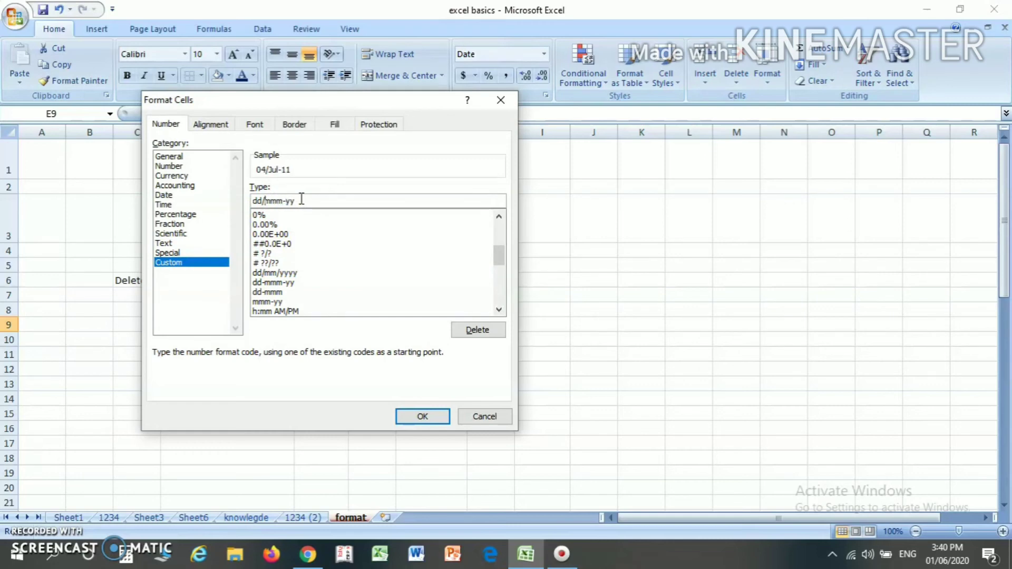
{"action": "type", "text": "-"}
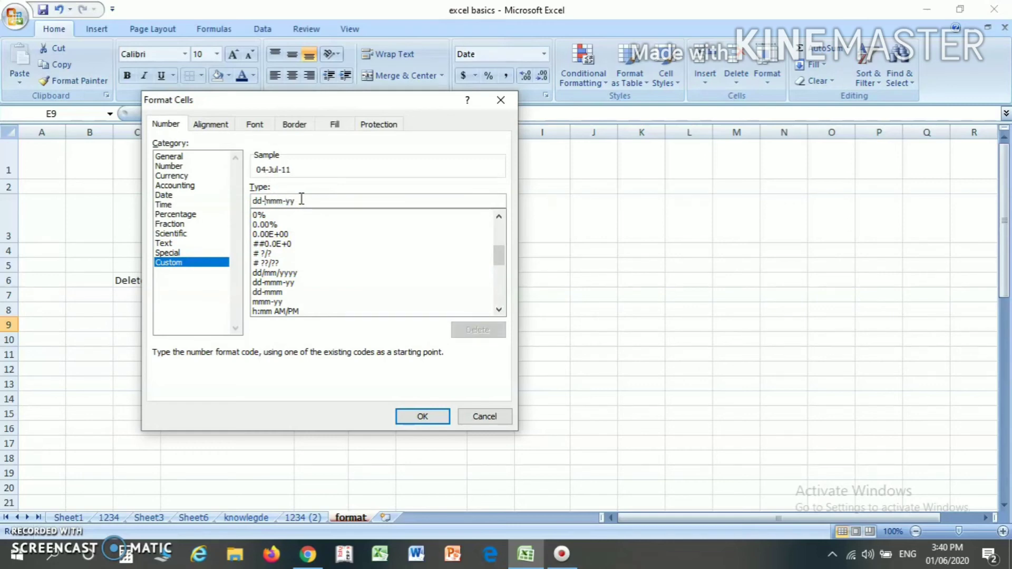
{"action": "left_click", "coordinate": [414, 422]}
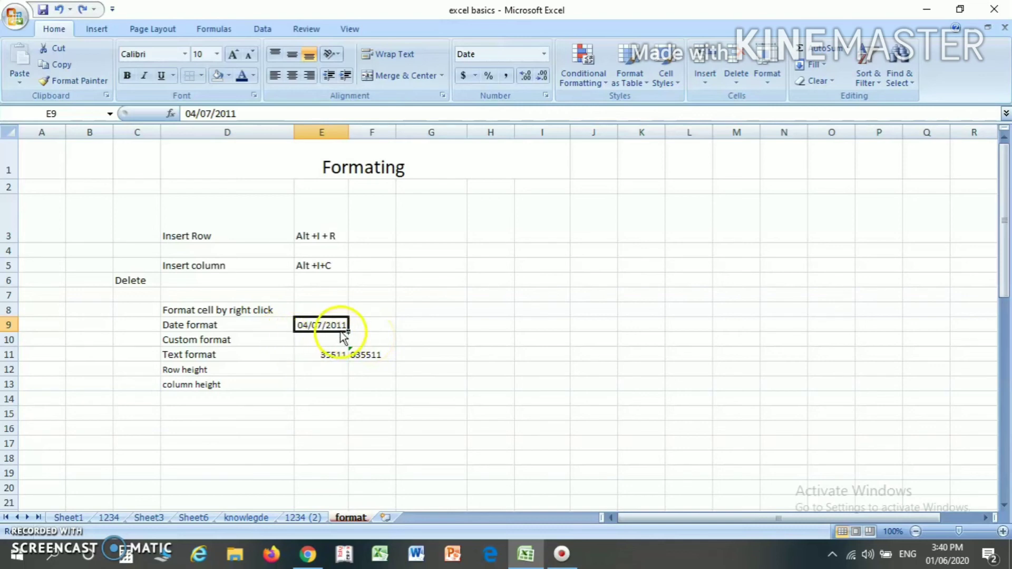
{"action": "key", "text": "ctrl+y"}
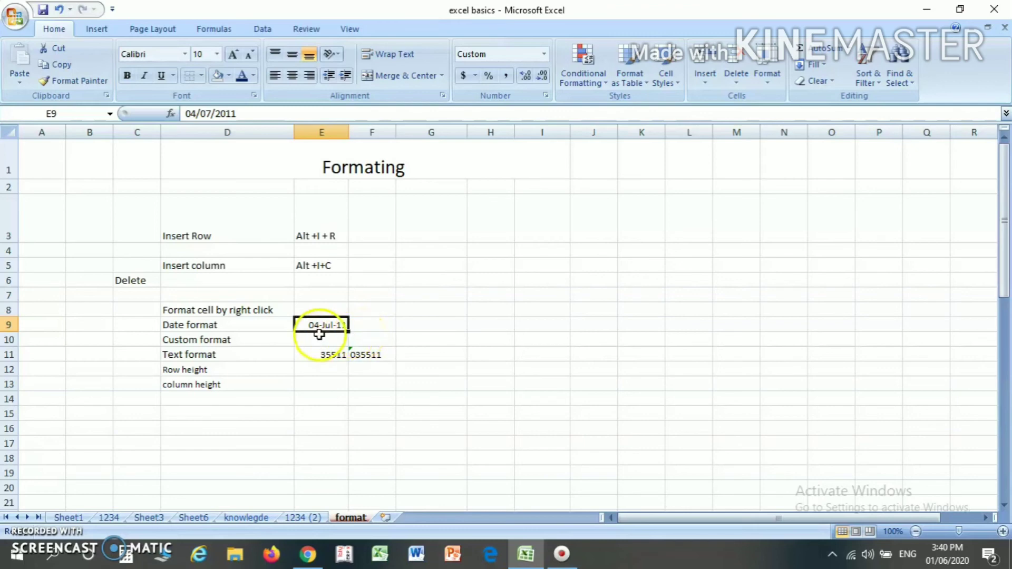
Compare the Text format row's entries in cells E11 and F11
{"action": "left_click", "coordinate": [315, 353]}
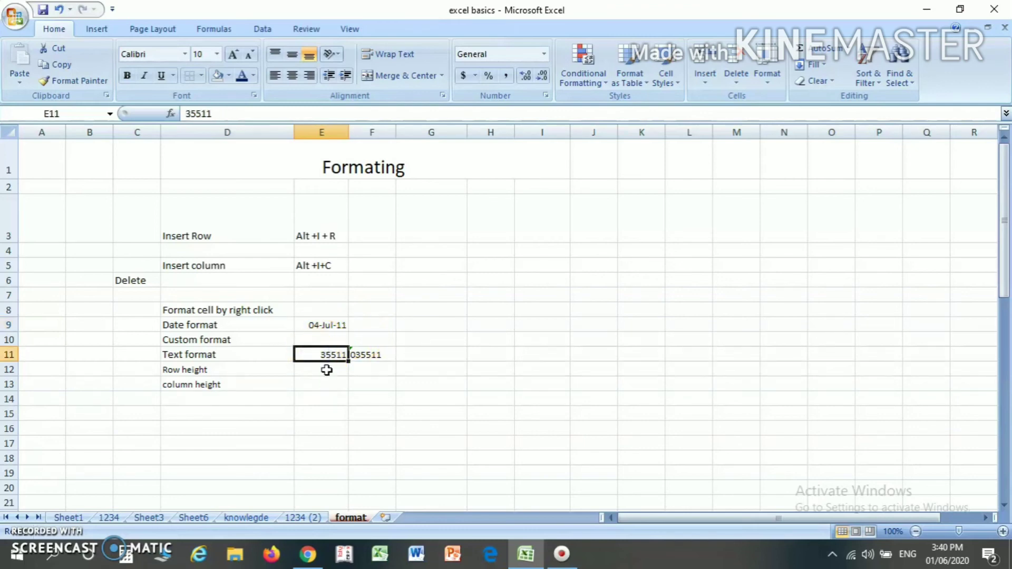
{"action": "key", "text": "Left"}
{"action": "key", "text": "Right"}
{"action": "key", "text": "Right"}
{"action": "key", "text": "Left"}
{"action": "key", "text": "Right"}
{"action": "key", "text": "Left"}
{"action": "key", "text": "Right"}
Enter 0350618 in the General-formatted cell H11 and reselect that cell
{"action": "key", "text": "Right"}
{"action": "key", "text": "Right"}
{"action": "type", "text": "0"}
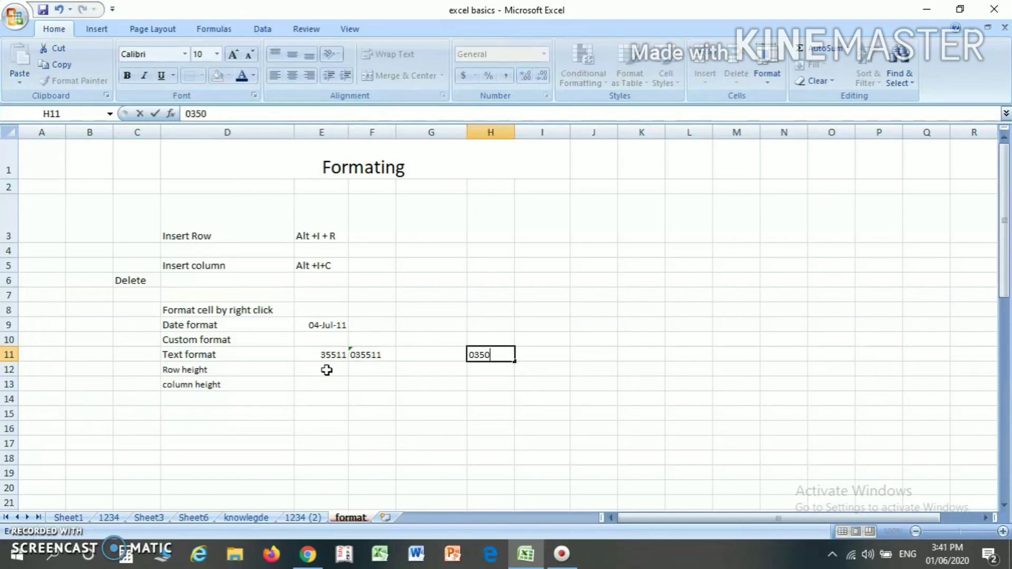
{"action": "type", "text": "350618"}
{"action": "key", "text": "Return"}
{"action": "key", "text": "Up"}
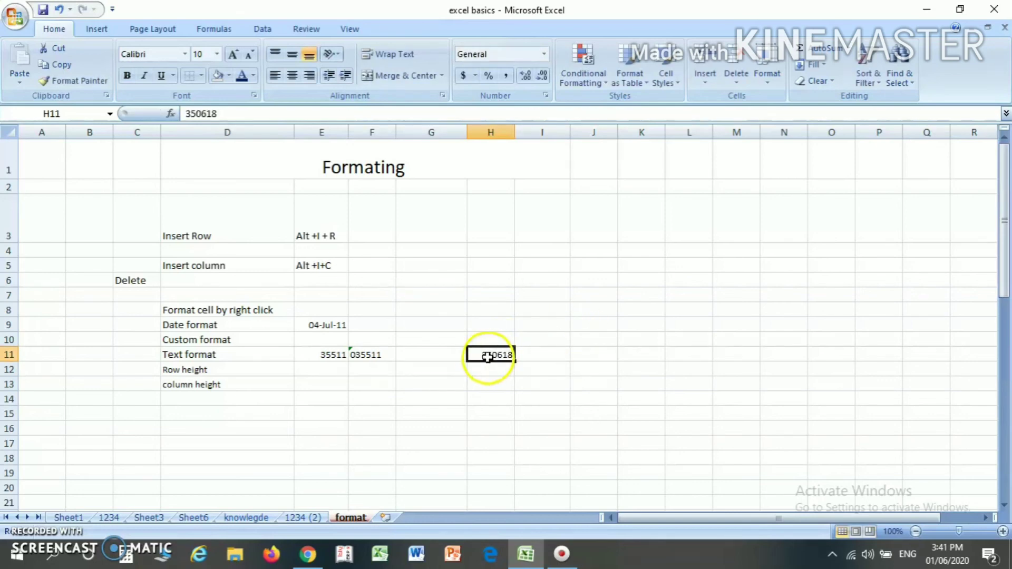
Format cell I11 as Text
{"action": "left_click", "coordinate": [534, 356]}
{"action": "right_click", "coordinate": [534, 356]}
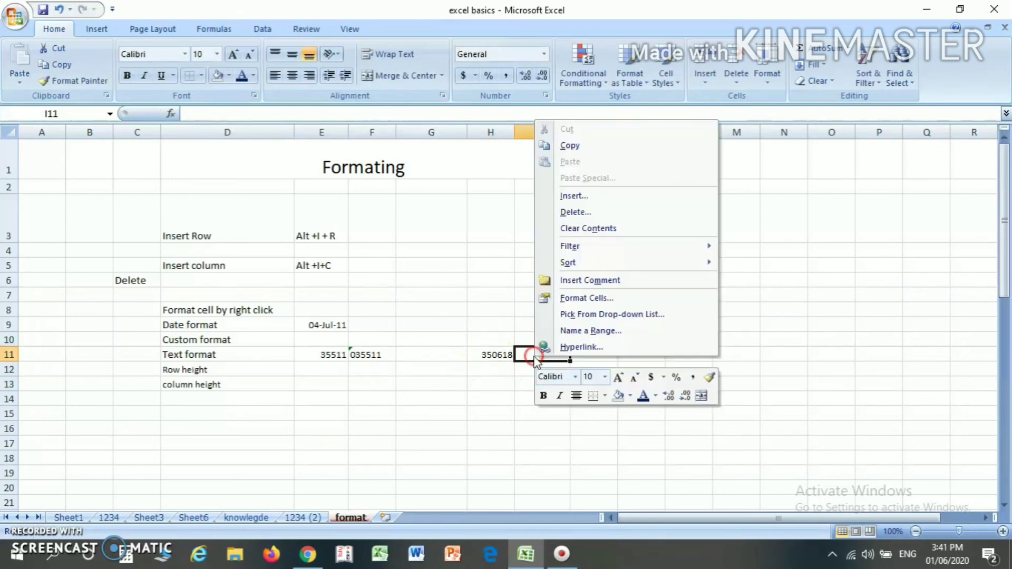
{"action": "left_click", "coordinate": [572, 298]}
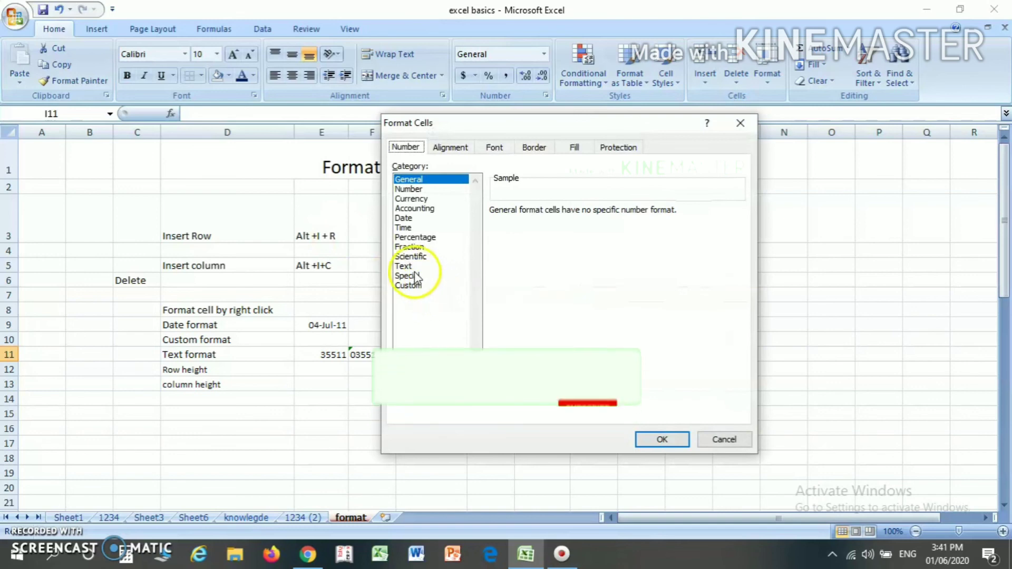
{"action": "double_click", "coordinate": [405, 266]}
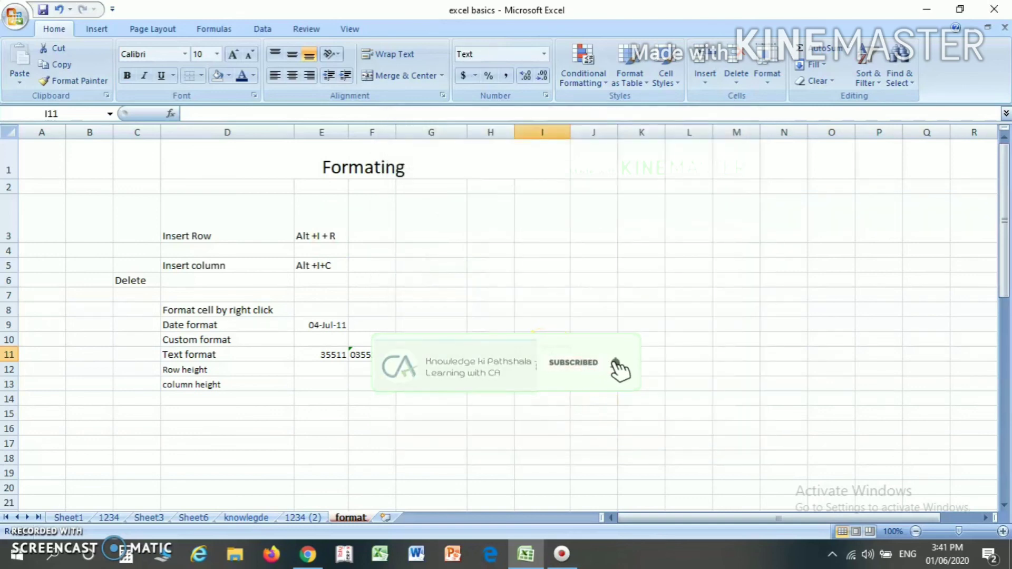
Enter 0350618 in cell I11 and compare it with the entry in H11
{"action": "type", "text": "0350"}
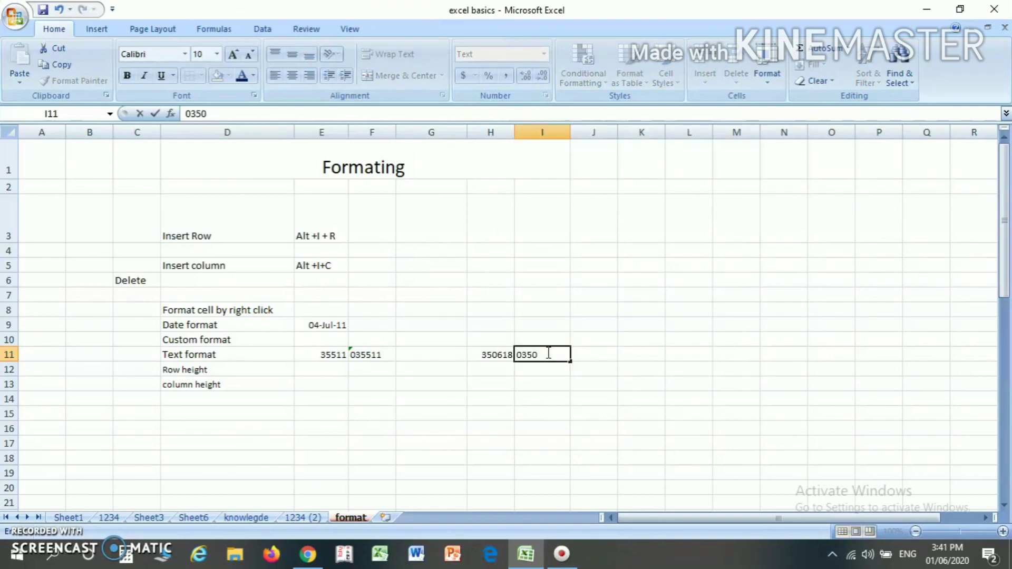
{"action": "type", "text": "618"}
{"action": "key", "text": "Return"}
{"action": "left_click", "coordinate": [529, 354]}
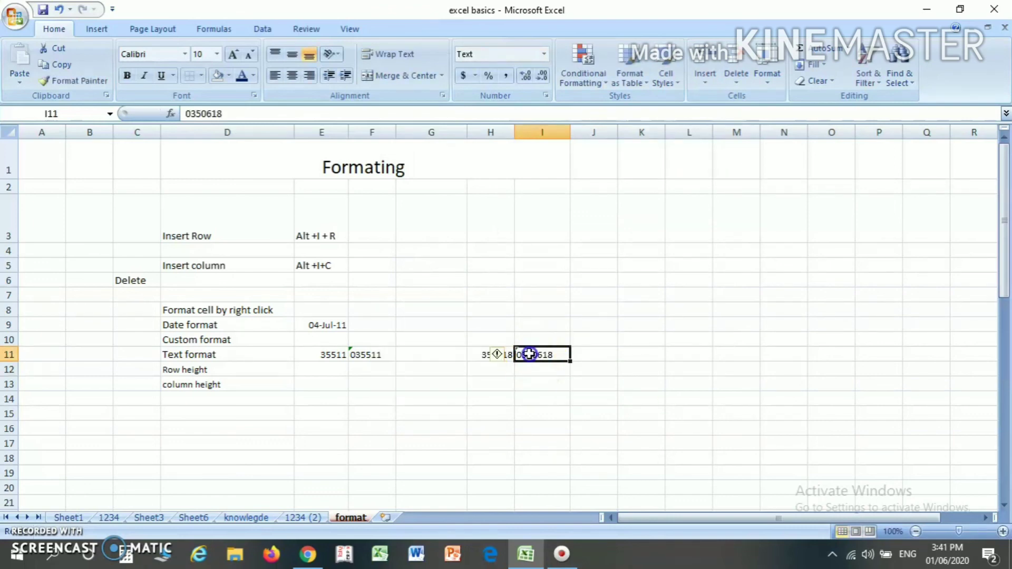
{"action": "left_click", "coordinate": [477, 353]}
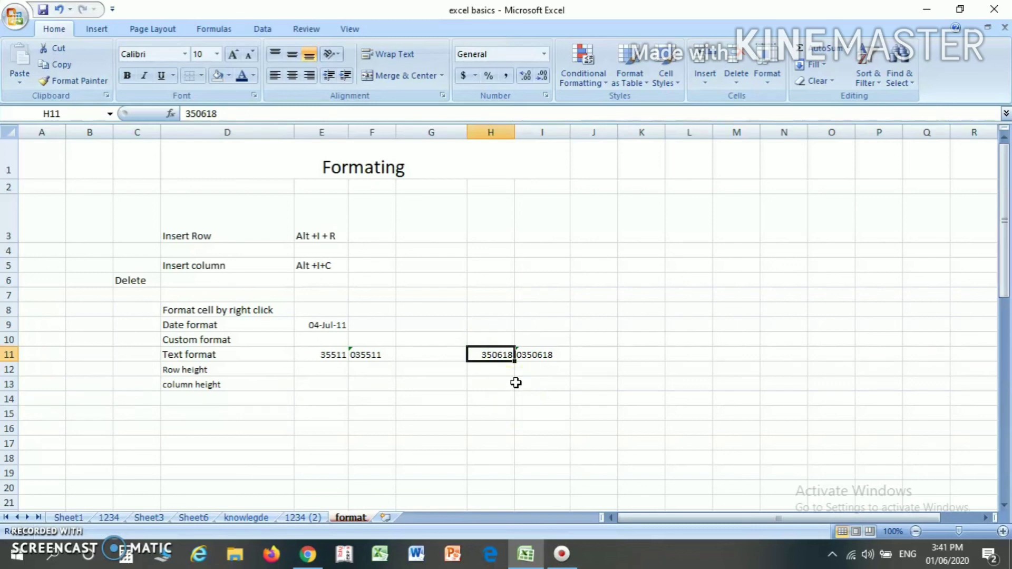
Apply the Number format to the whole of column I and deselect the column
{"action": "left_click", "coordinate": [596, 132]}
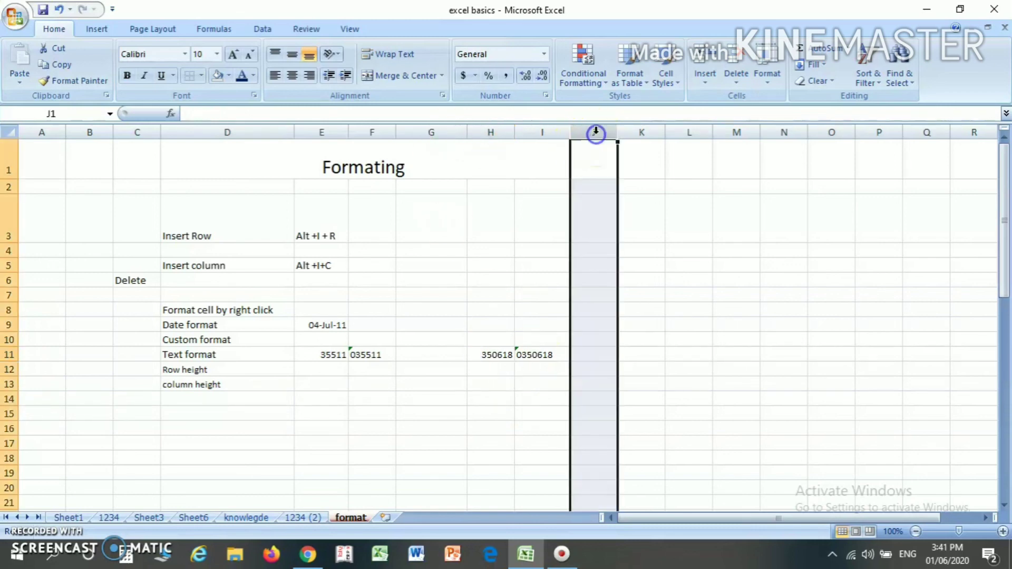
{"action": "left_click", "coordinate": [596, 129]}
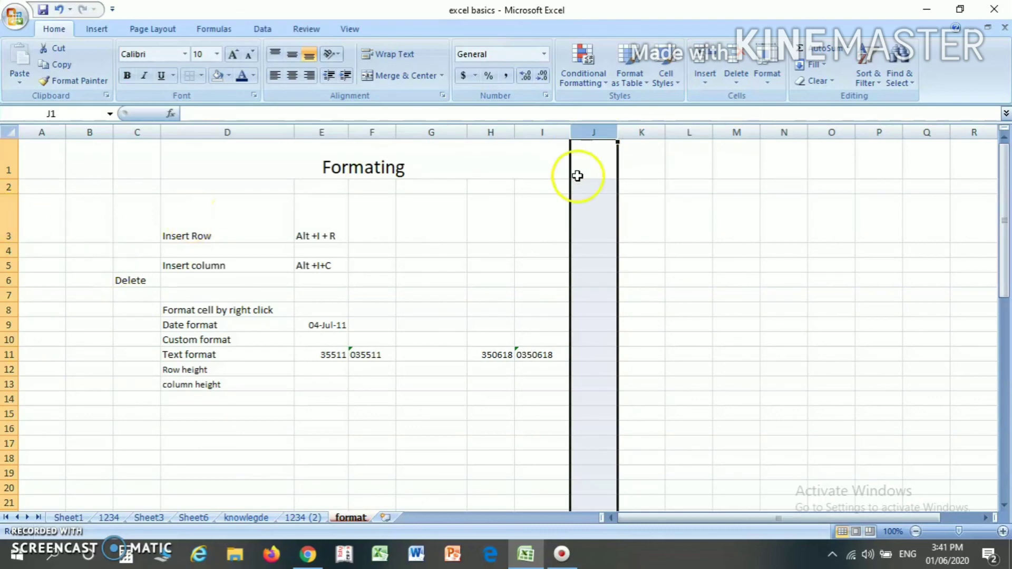
{"action": "left_click", "coordinate": [542, 133]}
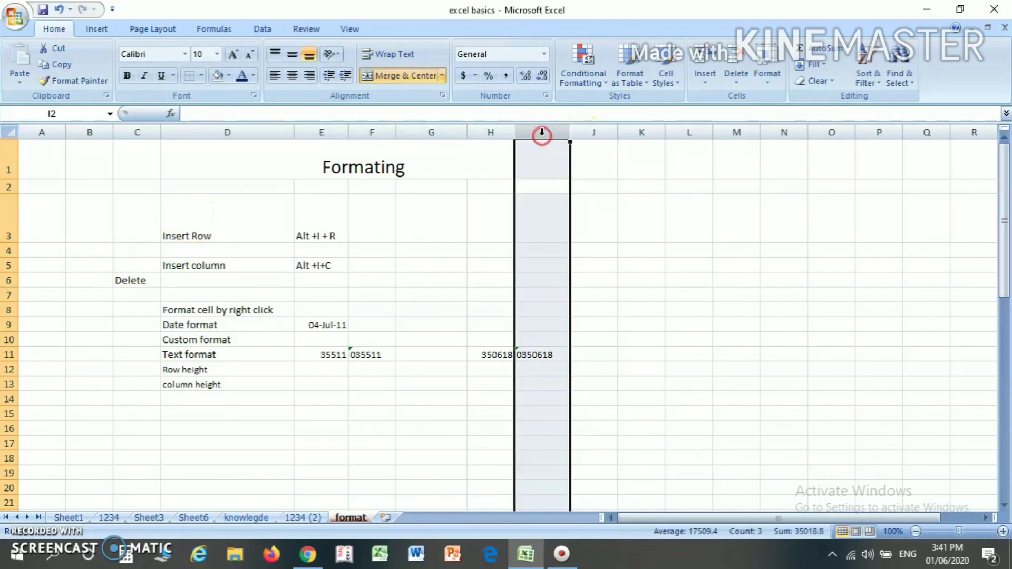
{"action": "right_click", "coordinate": [541, 133]}
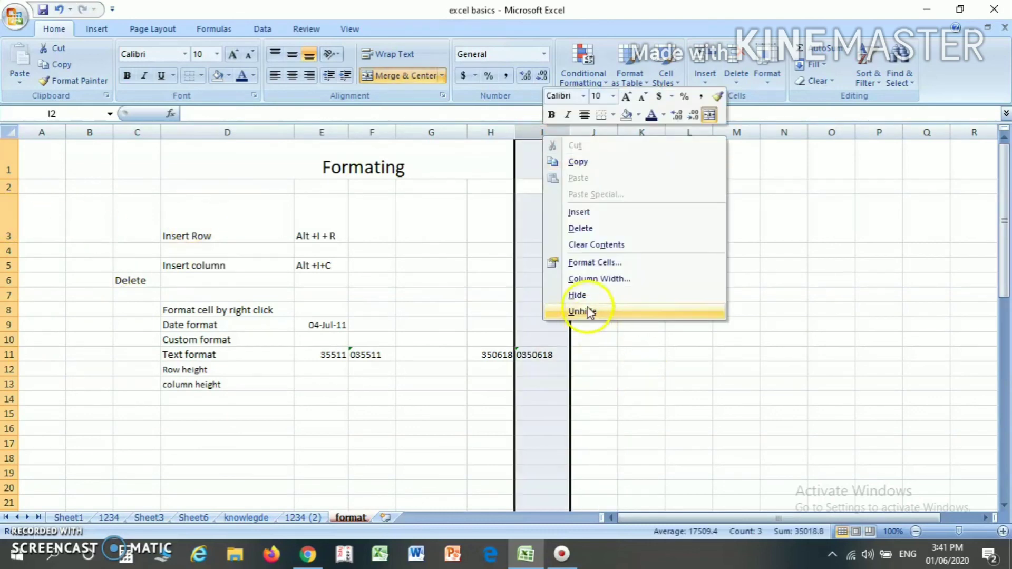
{"action": "left_click", "coordinate": [582, 262]}
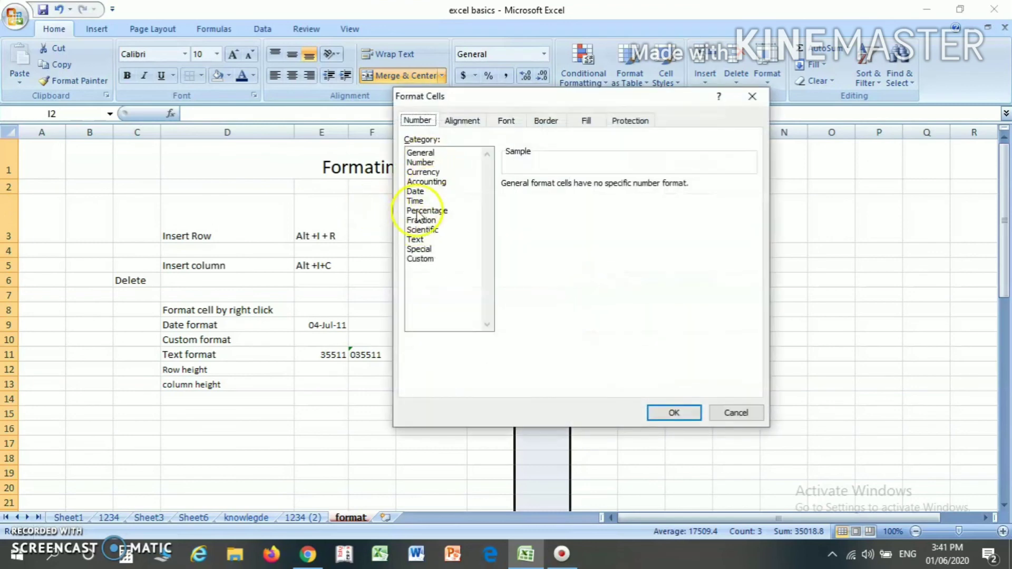
{"action": "double_click", "coordinate": [416, 163]}
{"action": "left_click", "coordinate": [535, 272]}
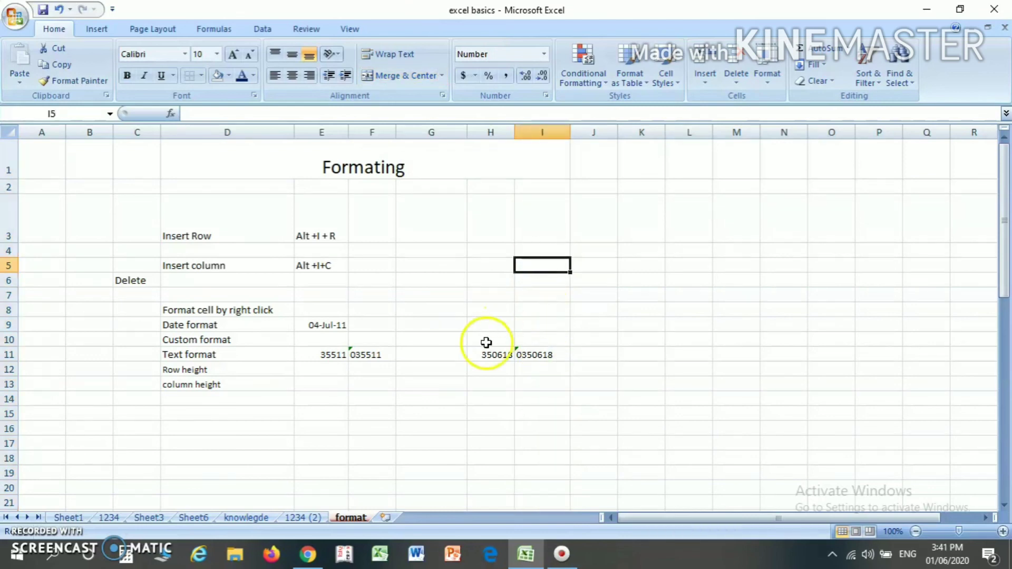
Apply the Number format to the whole of row 9 and deselect the row
{"action": "left_click", "coordinate": [328, 323]}
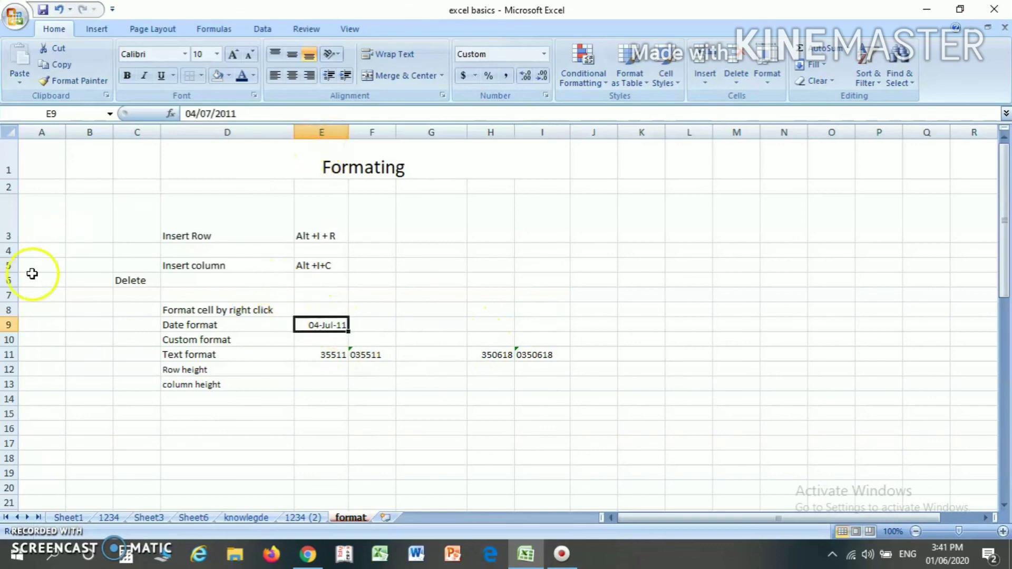
{"action": "left_click_drag", "start_coordinate": [13, 332], "coordinate": [9, 331]}
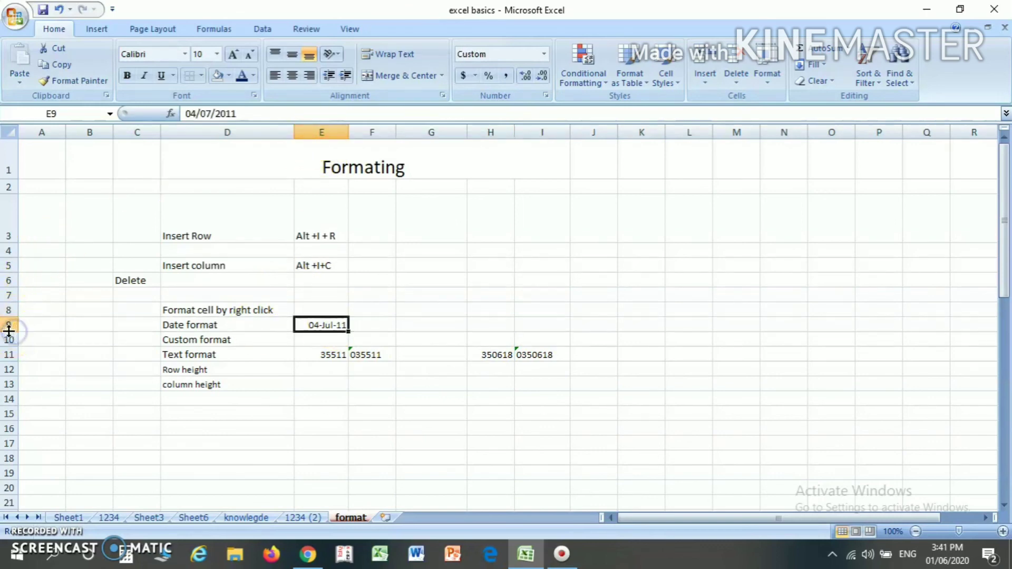
{"action": "left_click", "coordinate": [9, 339]}
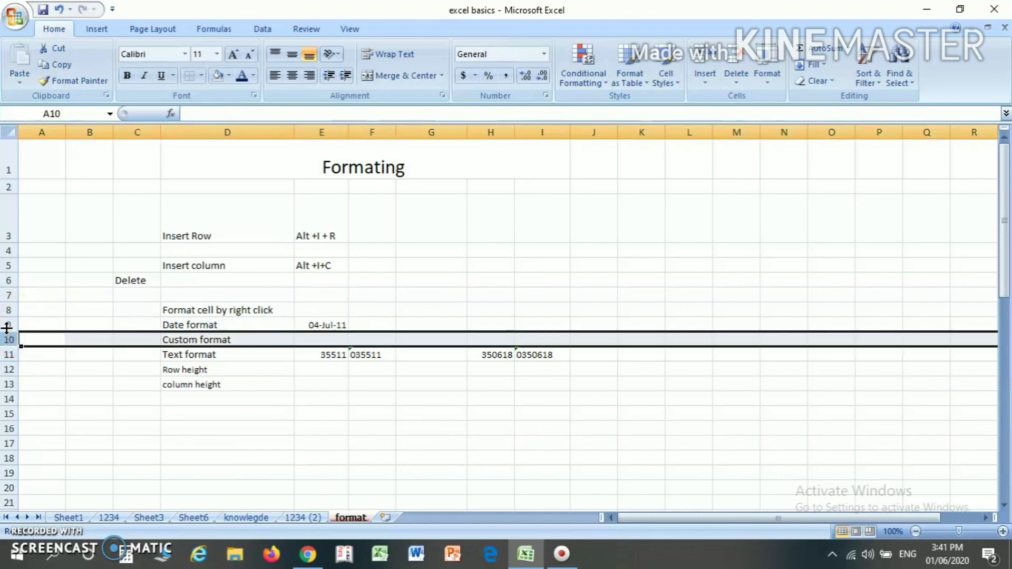
{"action": "right_click", "coordinate": [7, 325]}
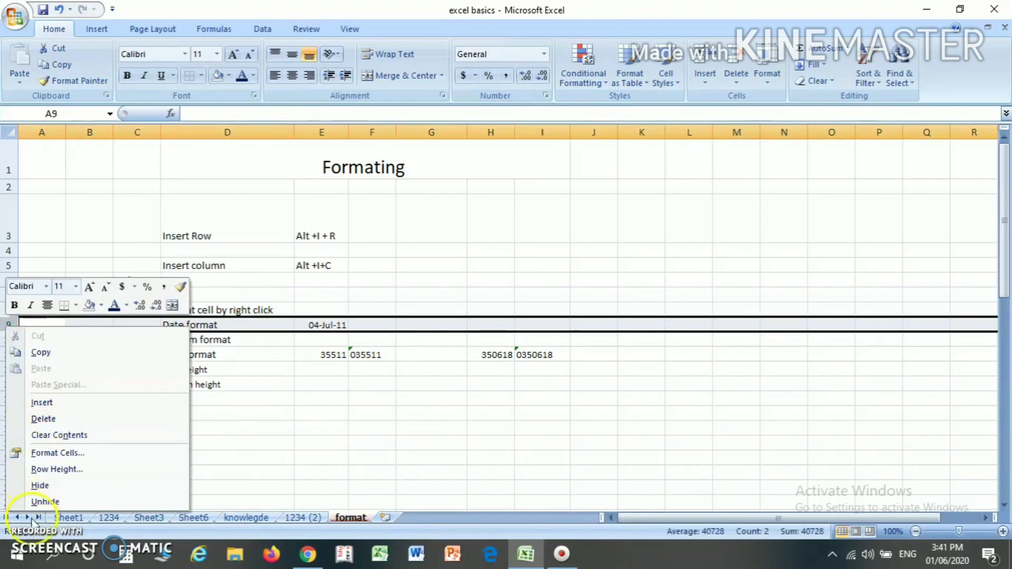
{"action": "left_click", "coordinate": [31, 453]}
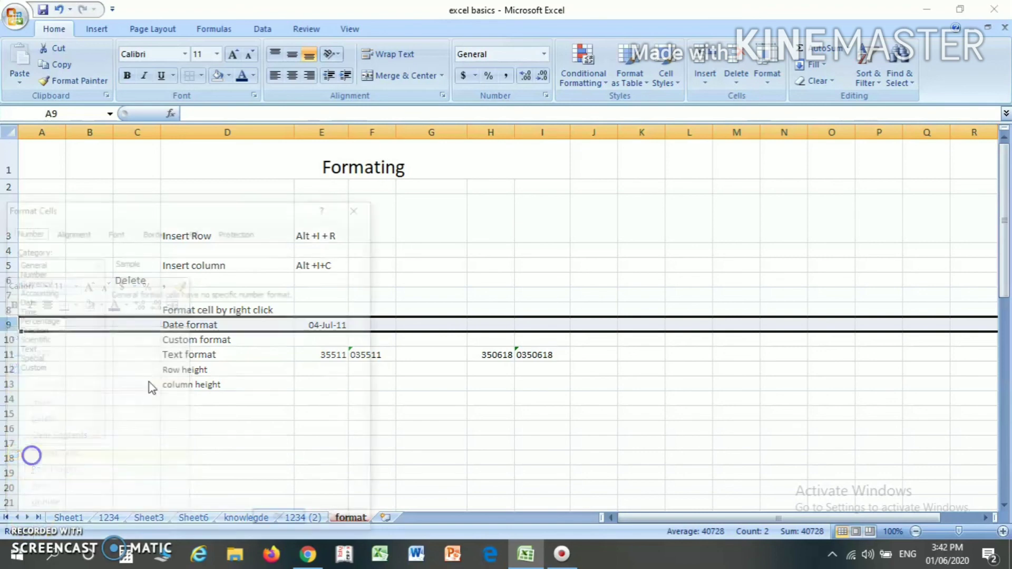
{"action": "left_click", "coordinate": [32, 272]}
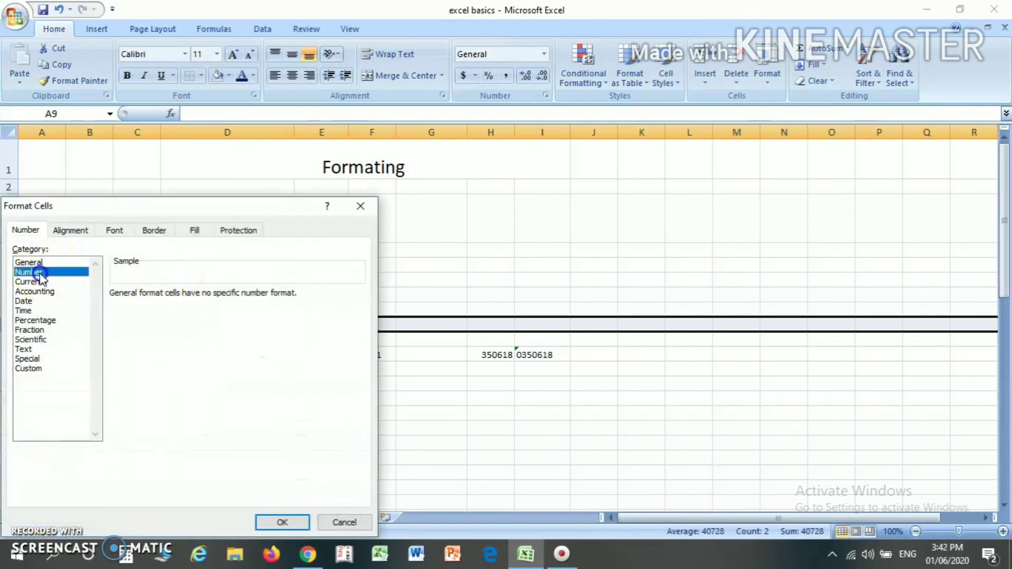
{"action": "left_click", "coordinate": [274, 524]}
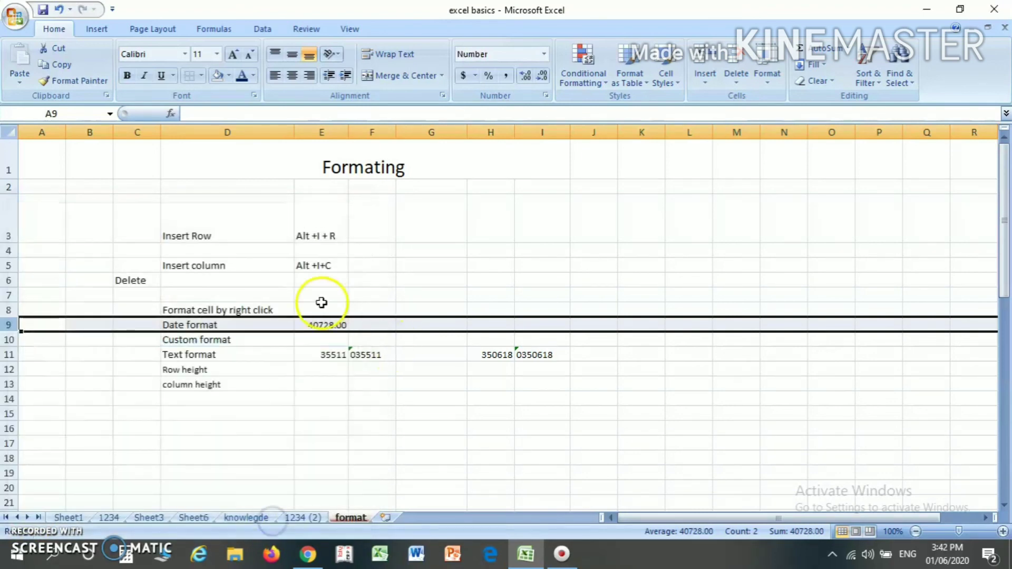
{"action": "left_click", "coordinate": [357, 325]}
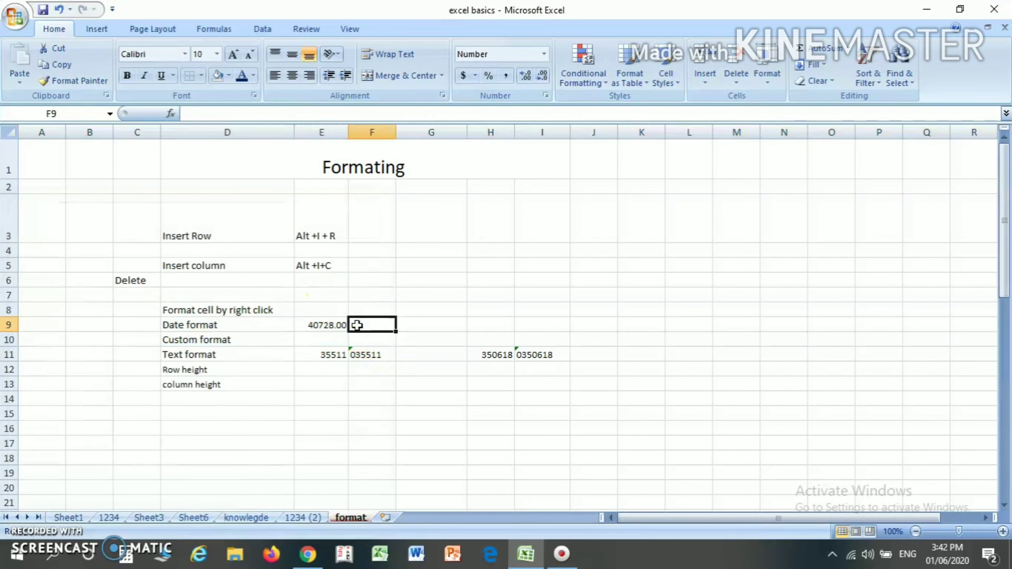
{"action": "key", "text": "Right"}
{"action": "key", "text": "Right"}
{"action": "key", "text": "Right"}
{"action": "key", "text": "Left"}
{"action": "key", "text": "Left"}
{"action": "key", "text": "Left"}
{"action": "key", "text": "Left"}
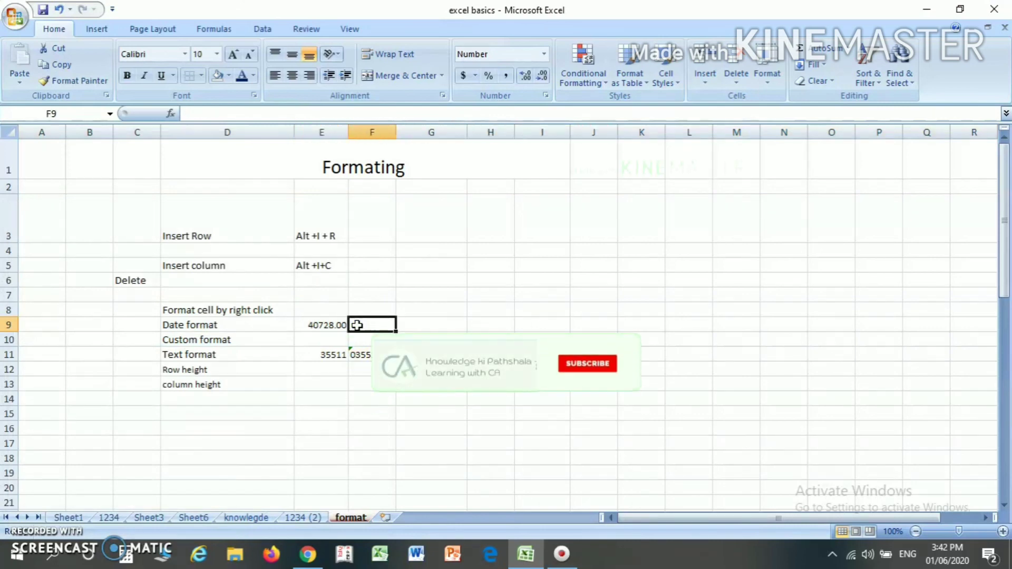
{"action": "key", "text": "Right"}
{"action": "key", "text": "Right"}
{"action": "key", "text": "Right"}
{"action": "key", "text": "Left"}
{"action": "key", "text": "Left"}
{"action": "key", "text": "Left"}
{"action": "key", "text": "Left"}
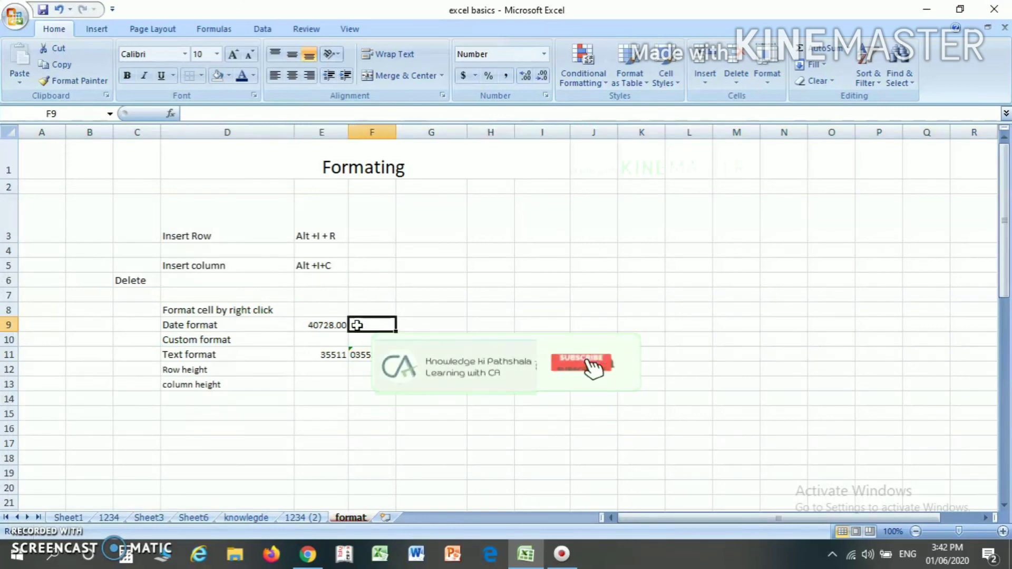